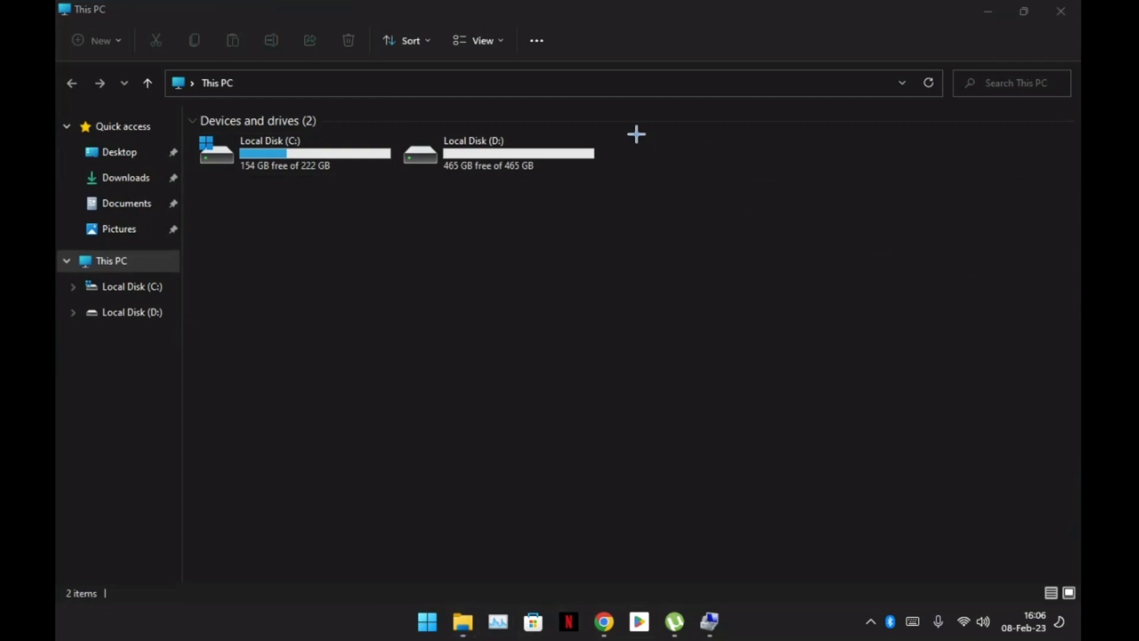
pyautogui.moveTo(393, 135)
pyautogui.mouseDown()
pyautogui.moveTo(600, 196)
pyautogui.moveTo(628, 191)
pyautogui.mouseUp()
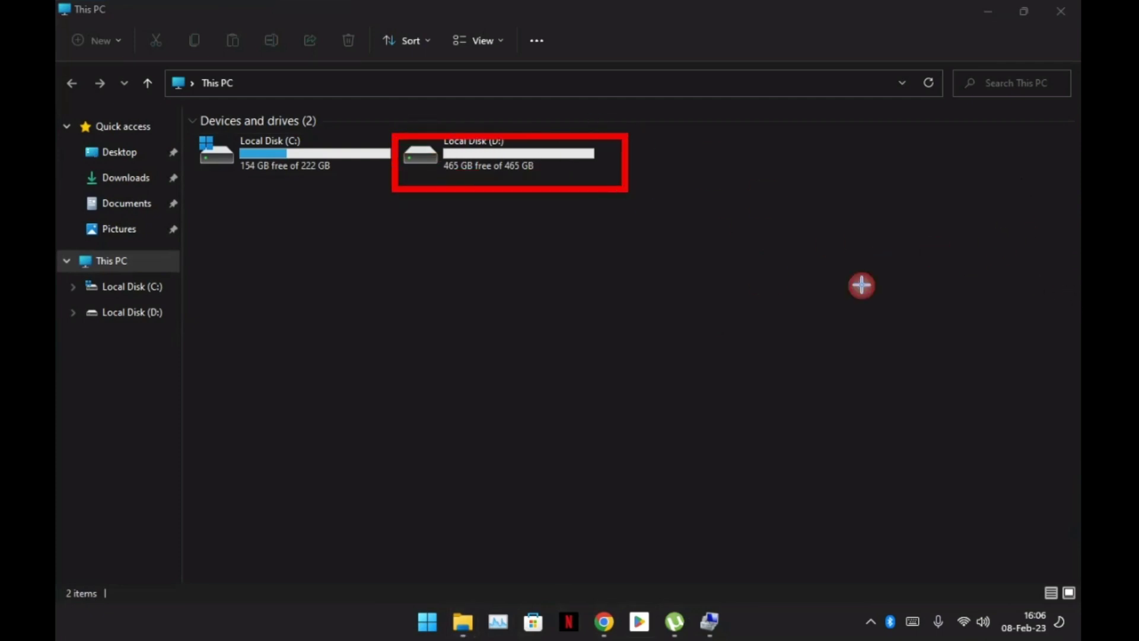
pyautogui.moveTo(516, 226); pyautogui.dragTo(496, 308)
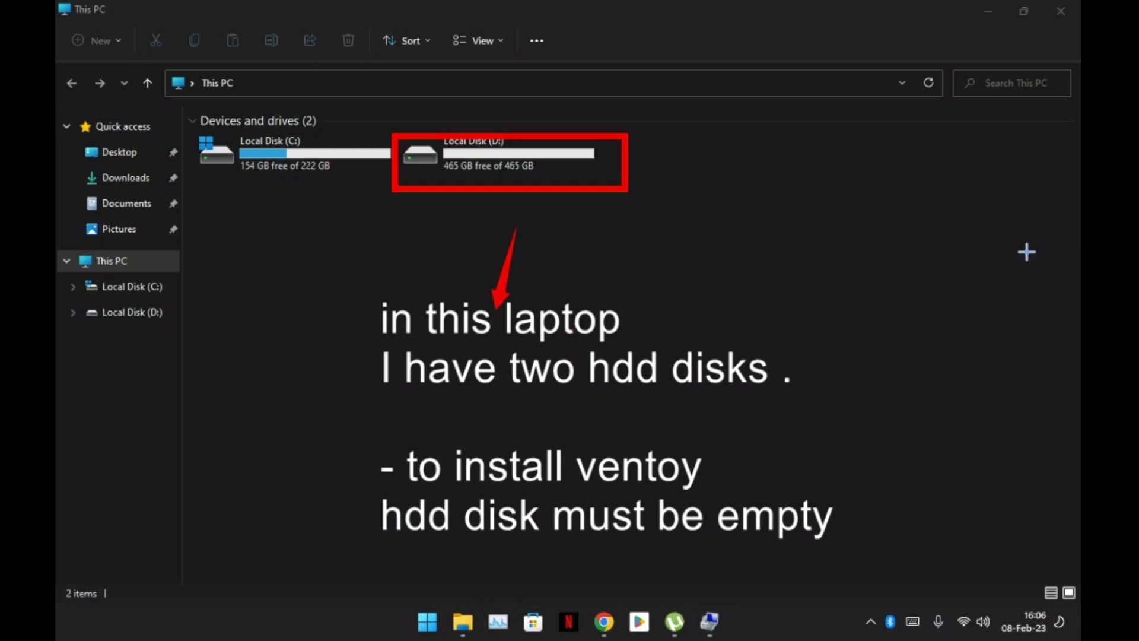
pyautogui.hotkey('ctrl', 'z')
pyautogui.hotkey('ctrl', 'z')
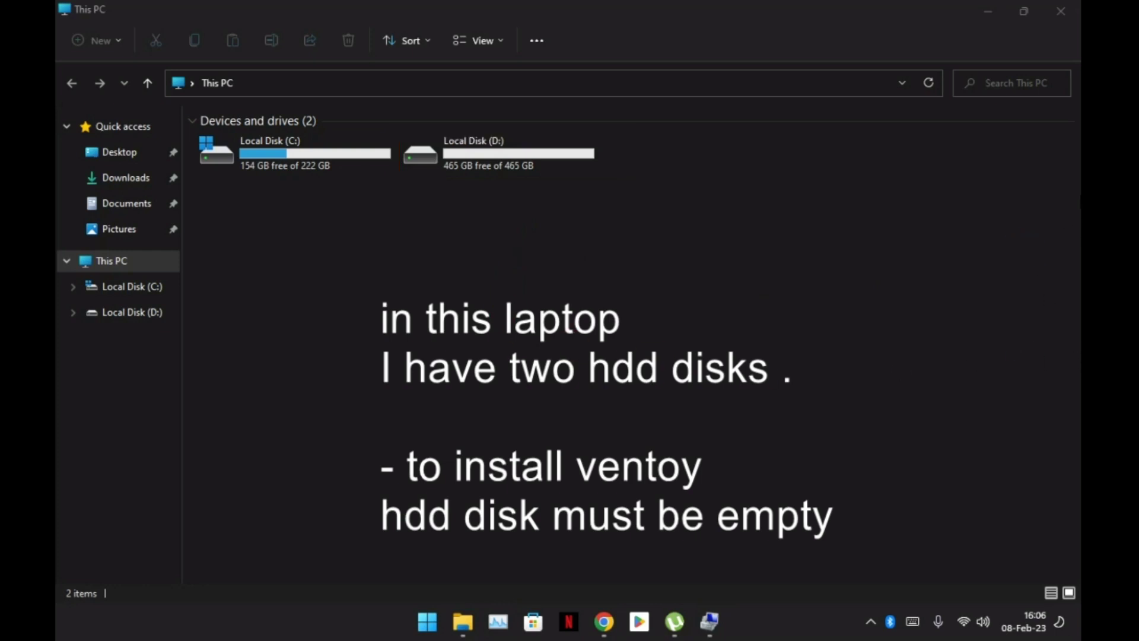
pyautogui.click(1067, 178)
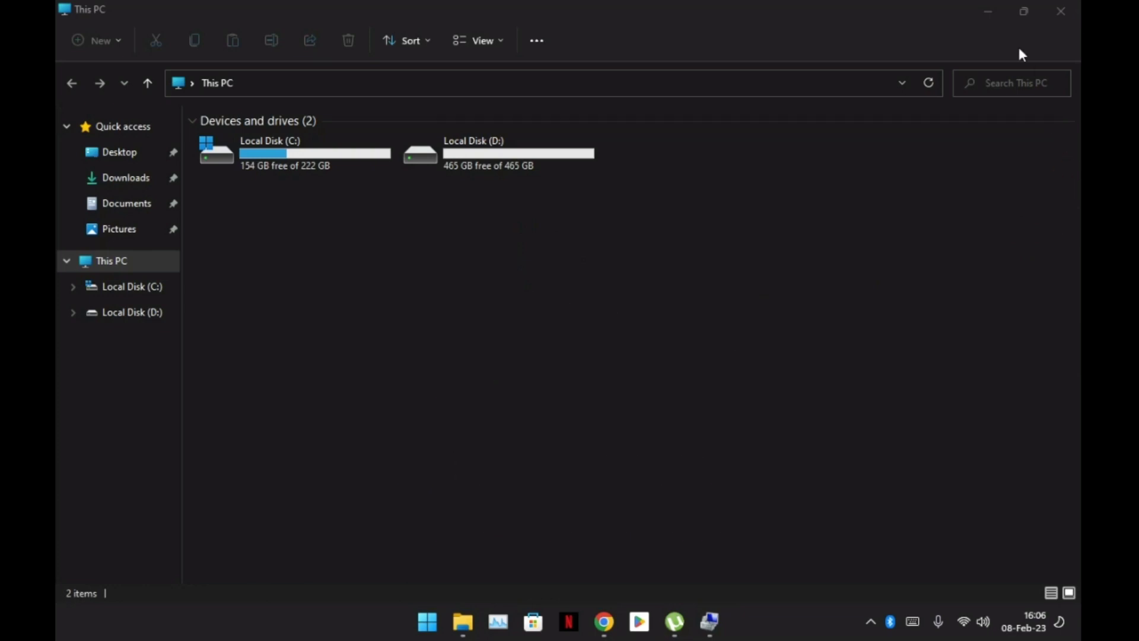
# Switch to Computer Management and examine Disk 1, which holds the D: drive, in Disk Management
pyautogui.click(711, 622)
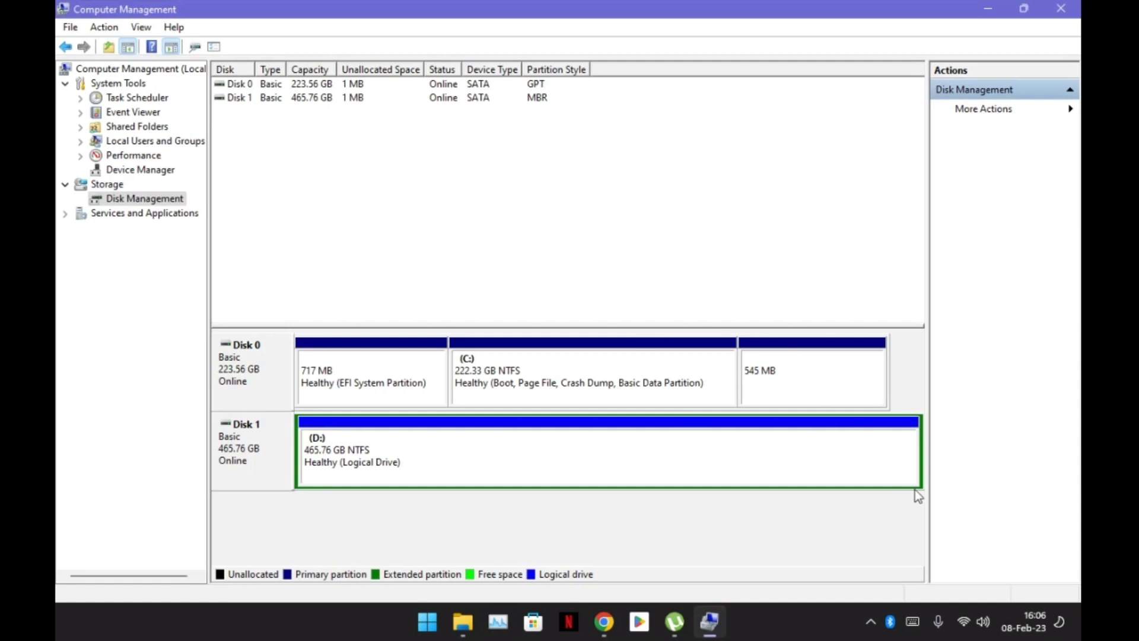
pyautogui.click(1063, 301)
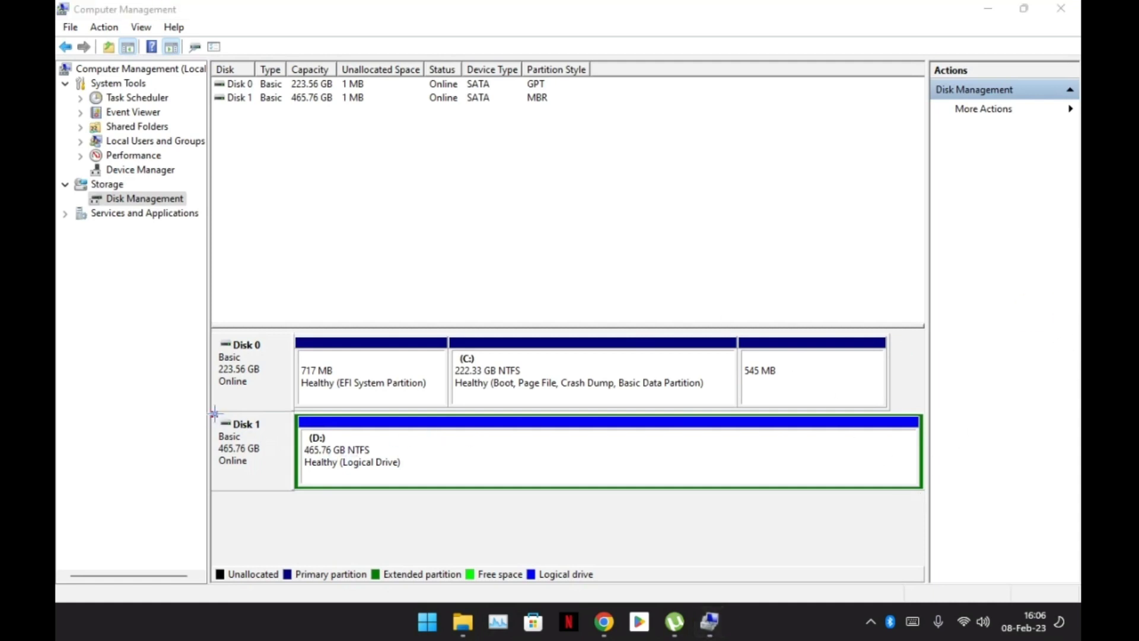
pyautogui.moveTo(214, 413)
pyautogui.mouseDown()
pyautogui.moveTo(541, 543)
pyautogui.moveTo(951, 530)
pyautogui.mouseUp()
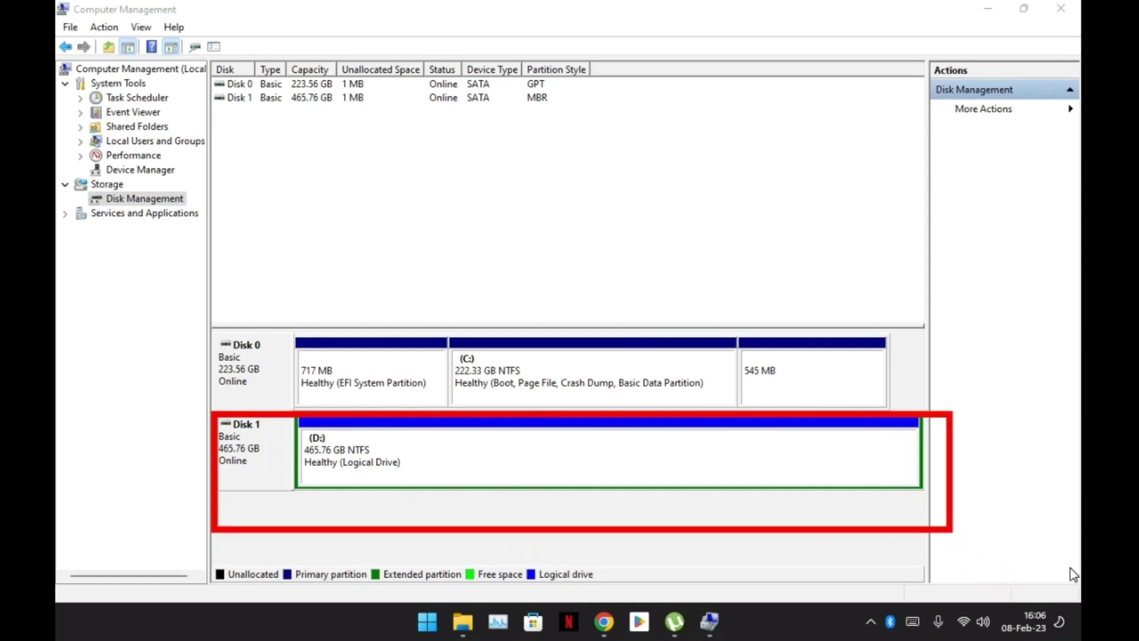
pyautogui.click(902, 330)
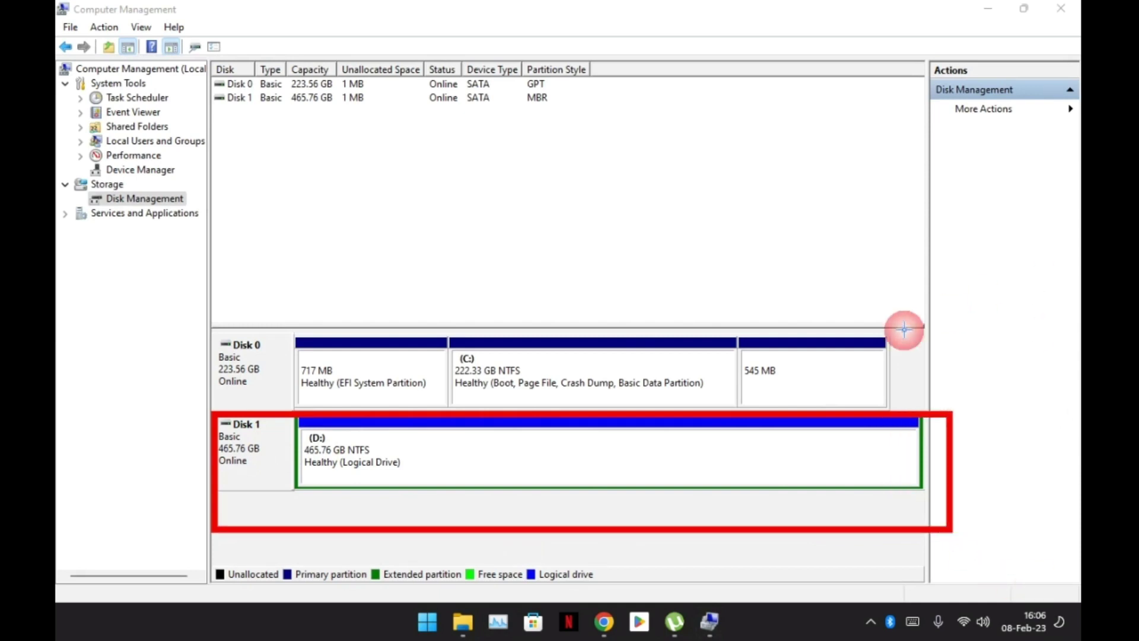
pyautogui.moveTo(620, 385); pyautogui.dragTo(733, 274)
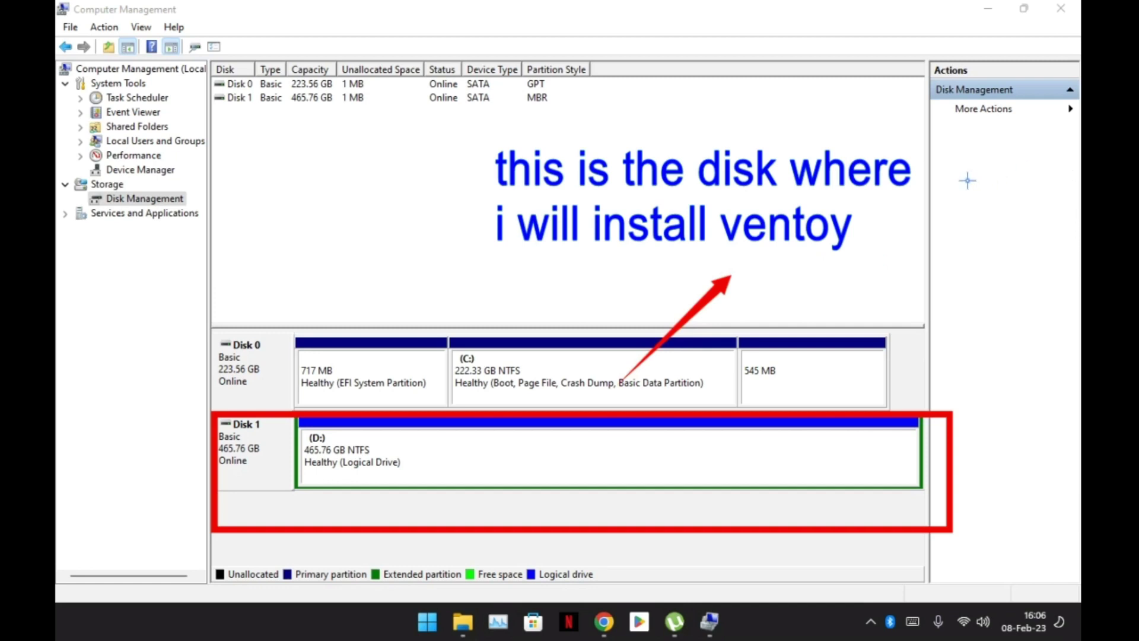
pyautogui.hotkey('ctrl', 'z')
pyautogui.hotkey('ctrl', 'z')
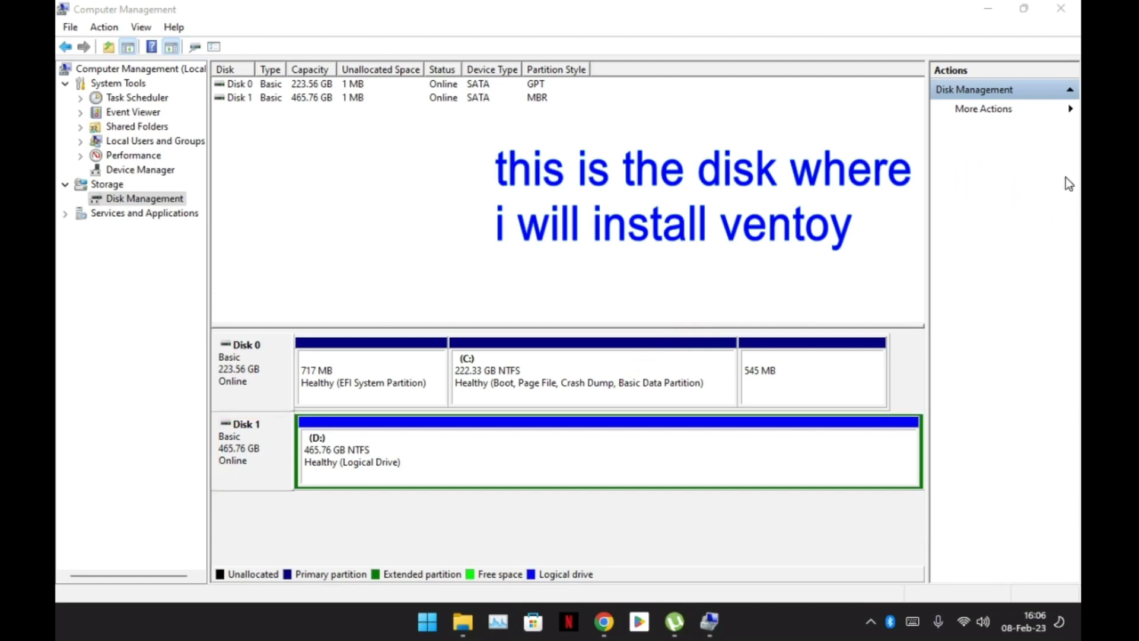
# Open the properties of Disk 1 to read the drive's model name, and close them
pyautogui.rightClick(240, 446)
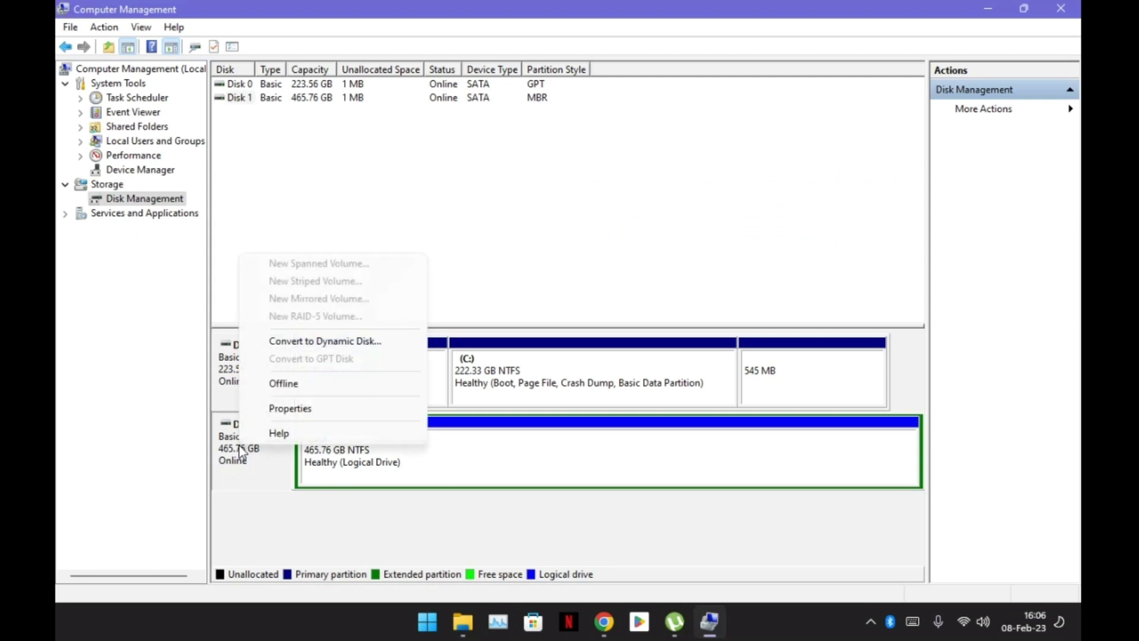
pyautogui.click(282, 409)
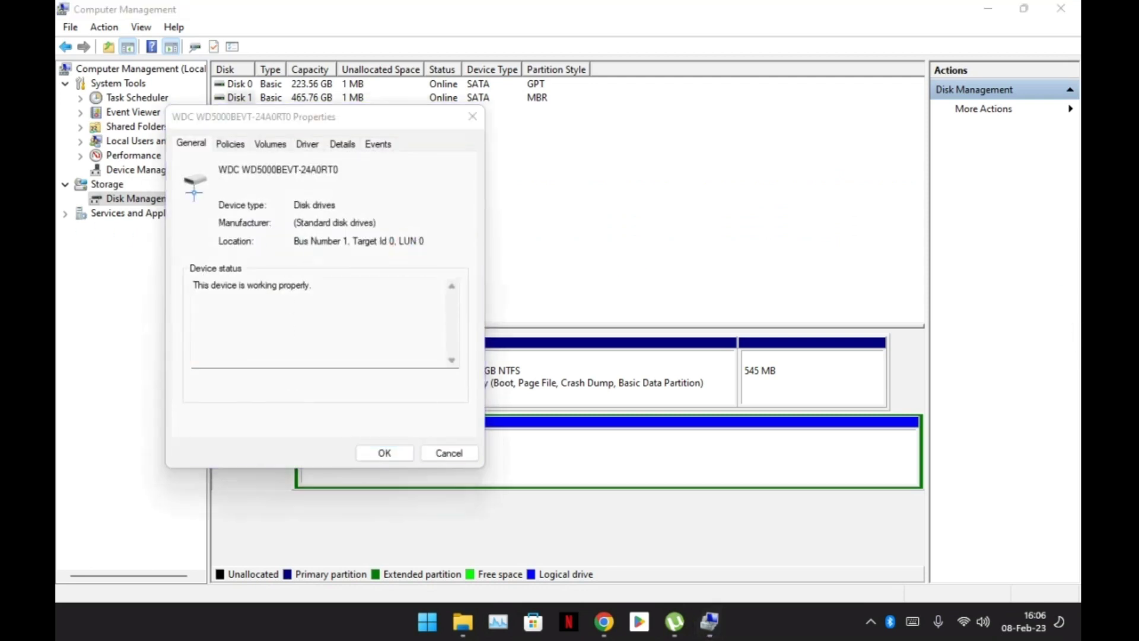
pyautogui.moveTo(212, 162); pyautogui.dragTo(382, 184)
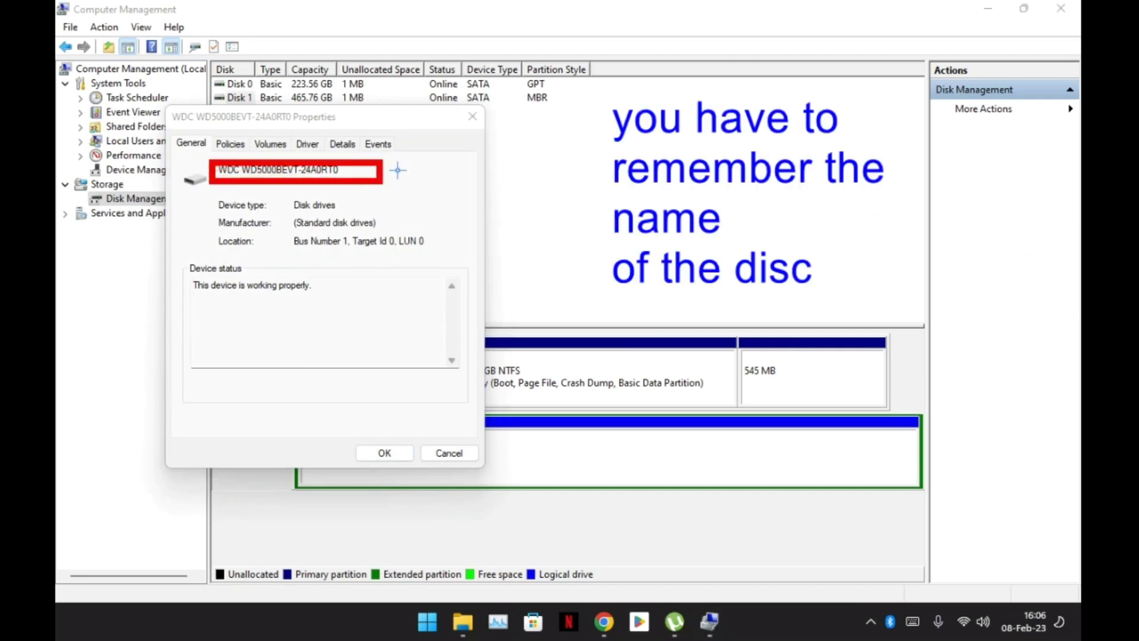
pyautogui.moveTo(399, 171); pyautogui.dragTo(569, 165)
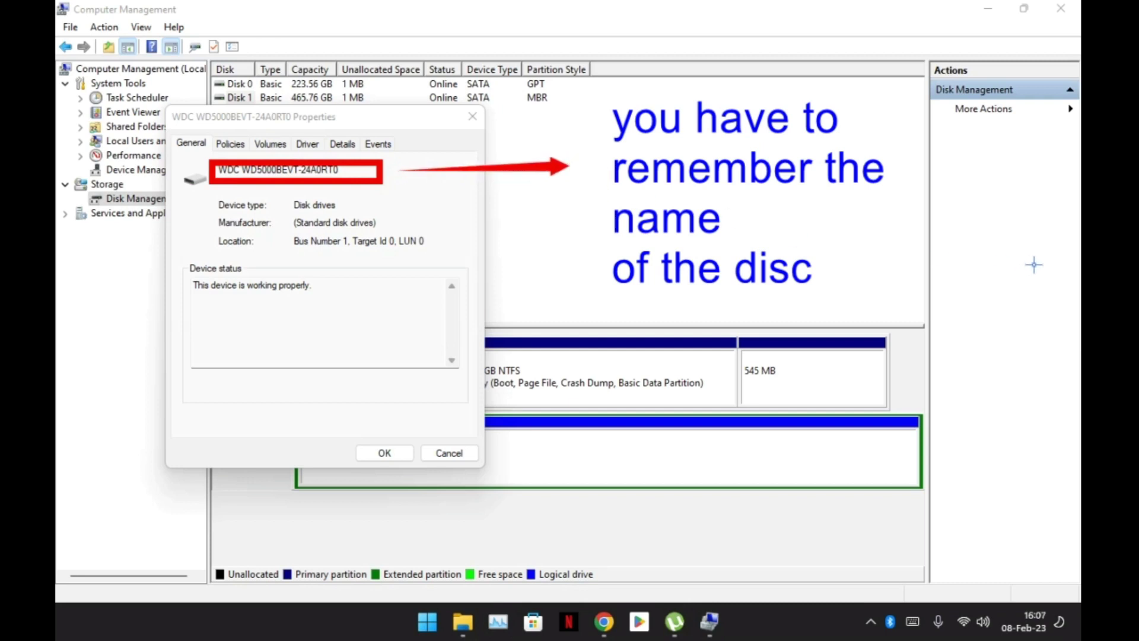
pyautogui.hotkey('ctrl', 'z')
pyautogui.hotkey('ctrl', 'z')
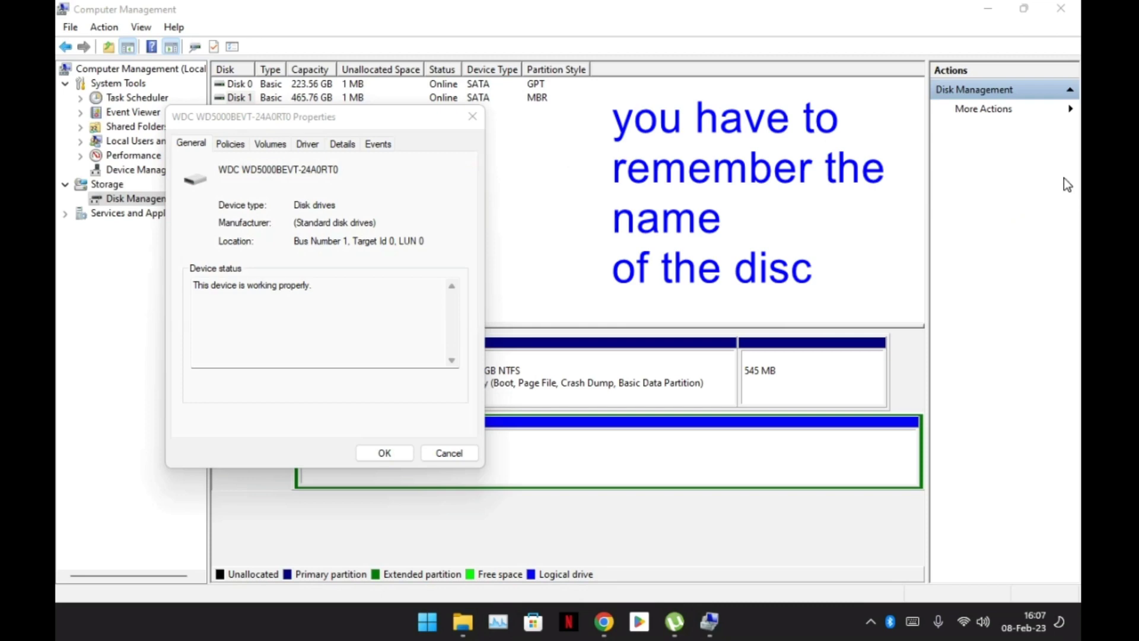
pyautogui.click(386, 456)
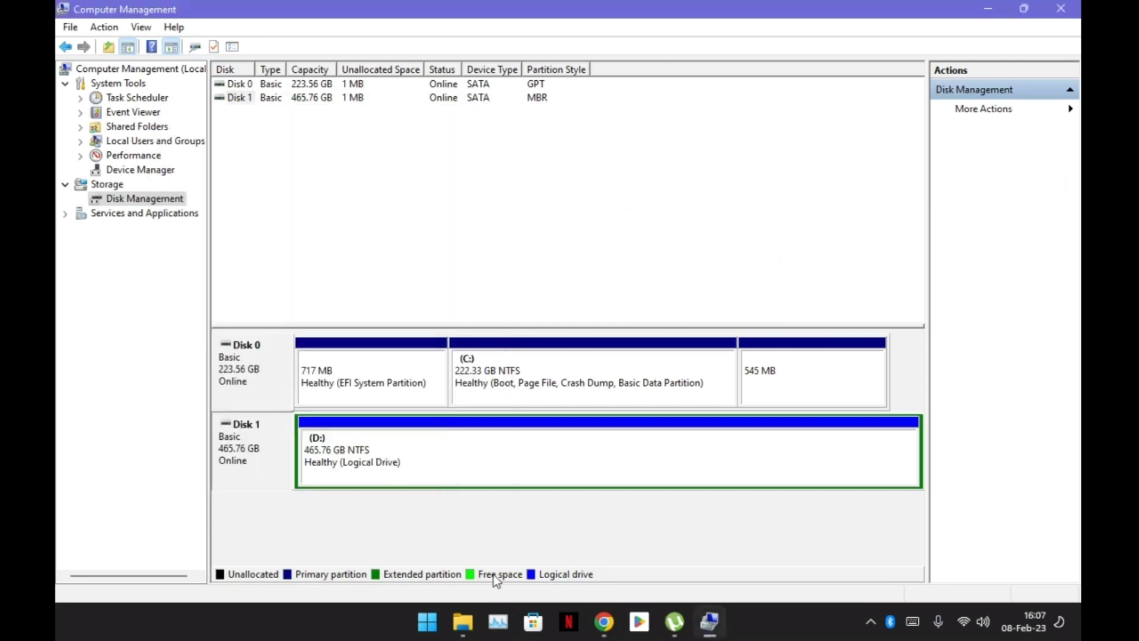
# Minimize the open windows and switch to Chrome to examine the latest release news on the Ventoy website
pyautogui.click(990, 9)
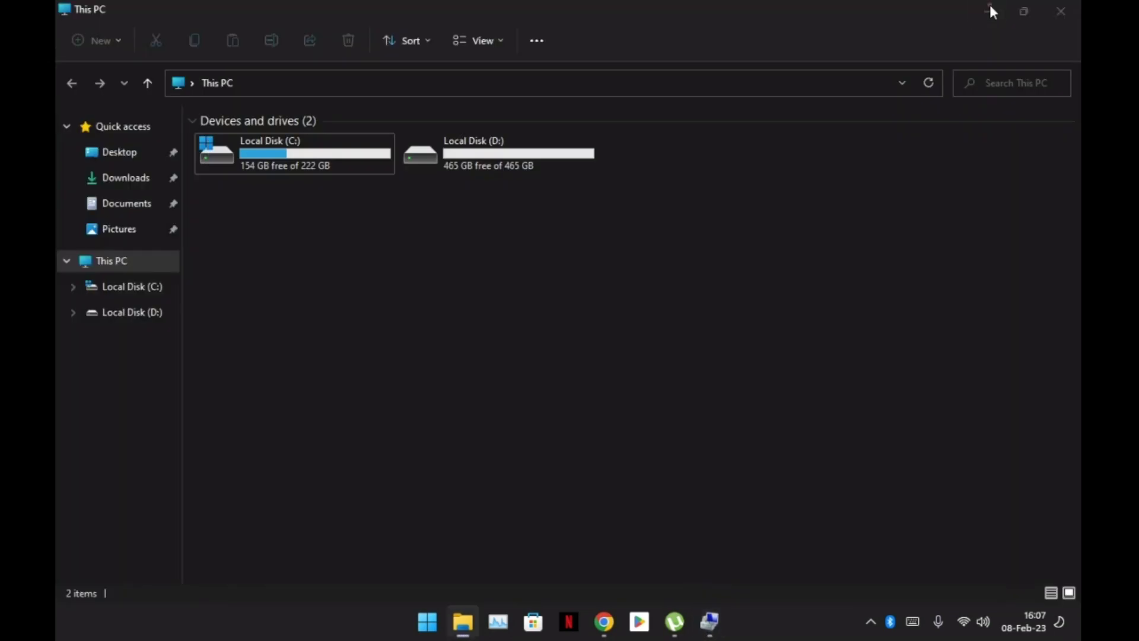
pyautogui.click(990, 10)
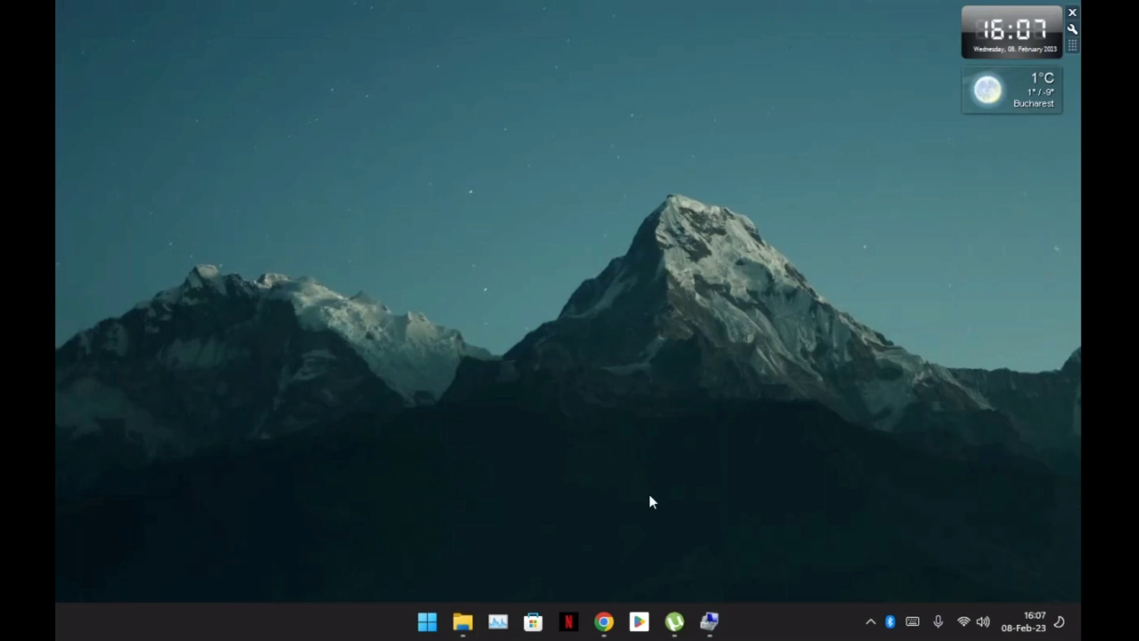
pyautogui.click(604, 621)
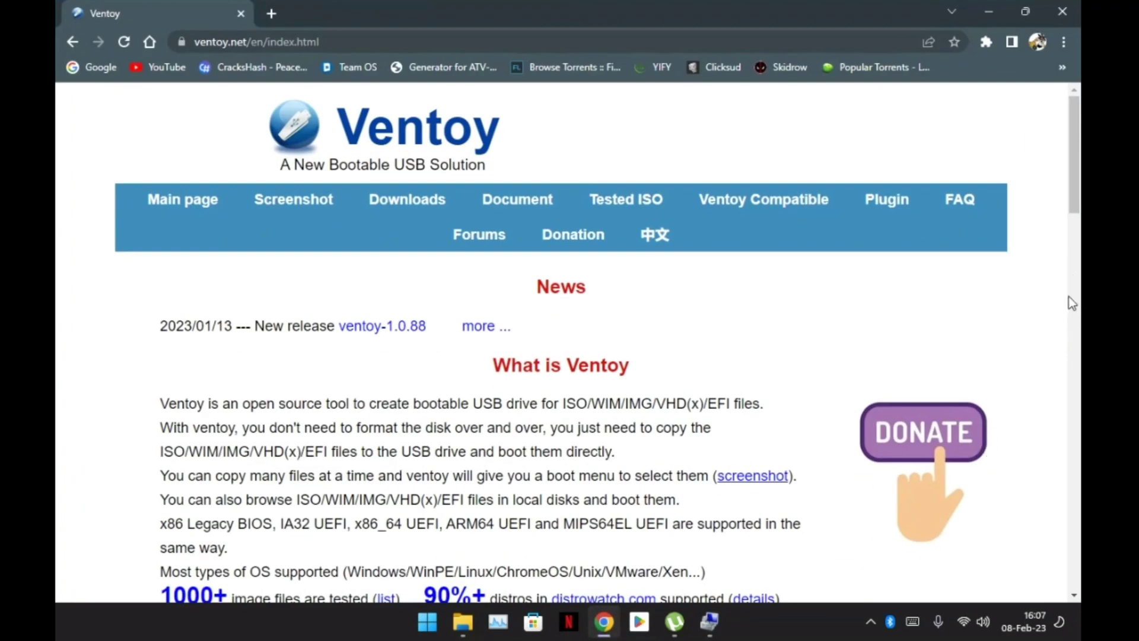
pyautogui.press('super+shift+s')
pyautogui.moveTo(142, 94); pyautogui.dragTo(635, 185)
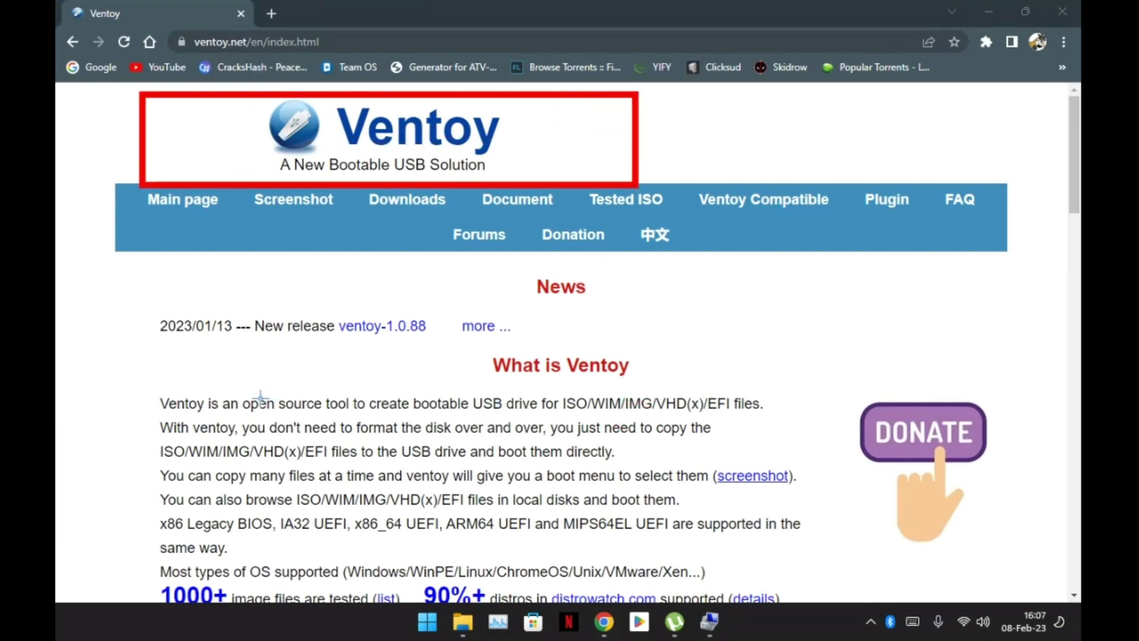
pyautogui.moveTo(120, 295)
pyautogui.mouseDown()
pyautogui.moveTo(327, 344)
pyautogui.moveTo(531, 370)
pyautogui.mouseUp()
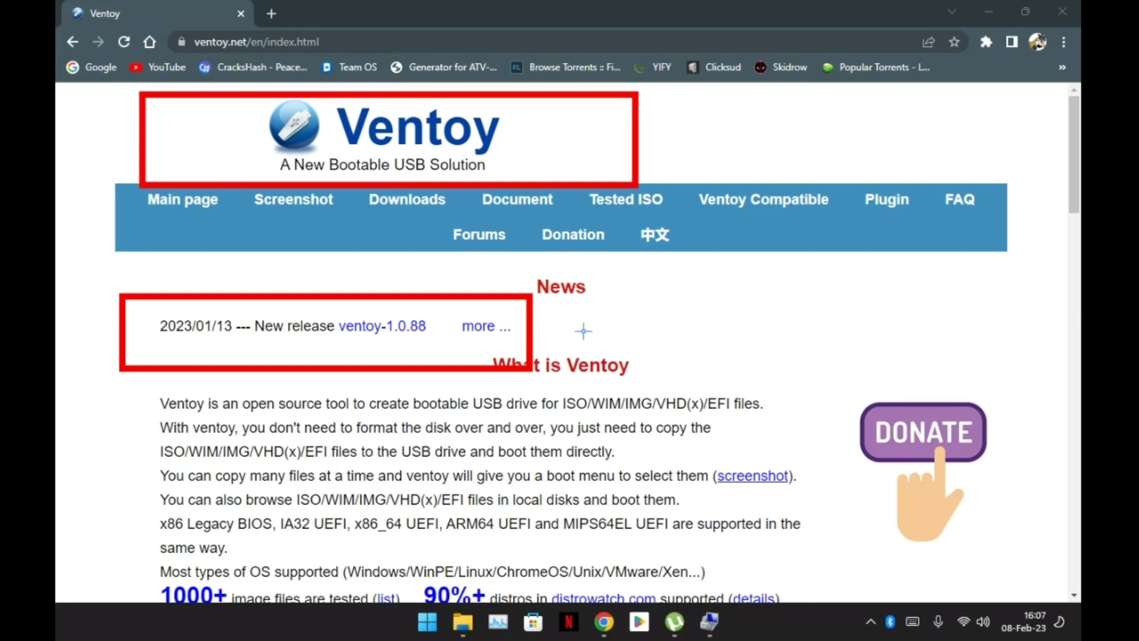
pyautogui.moveTo(550, 328); pyautogui.dragTo(723, 317)
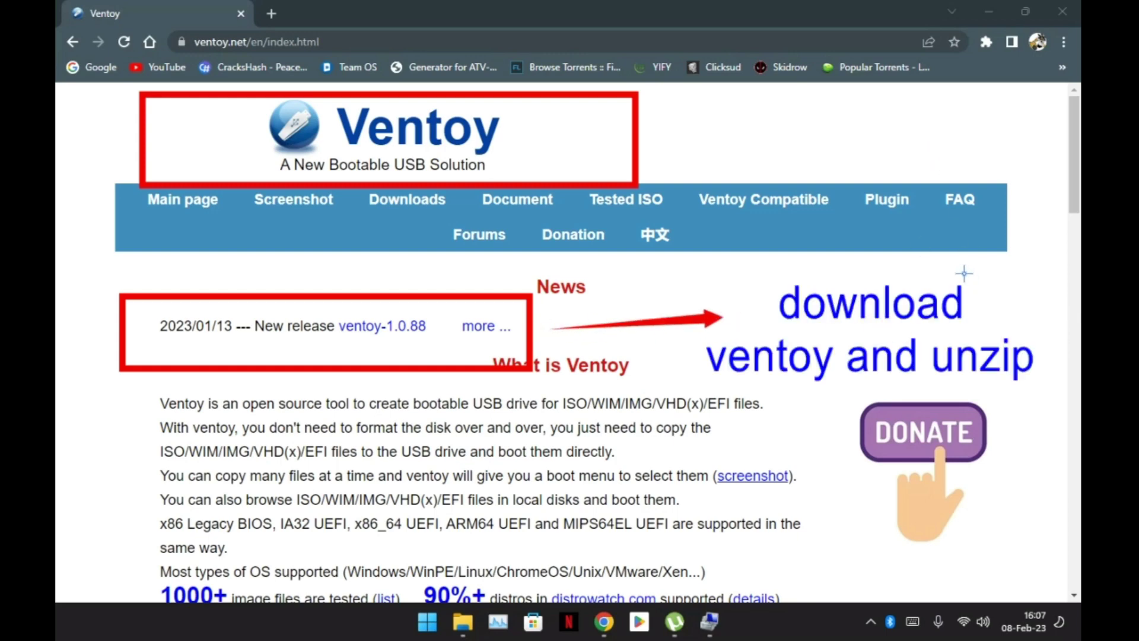
pyautogui.hotkey('ctrl', 'z')
pyautogui.hotkey('ctrl', 'z')
pyautogui.hotkey('ctrl', 'z')
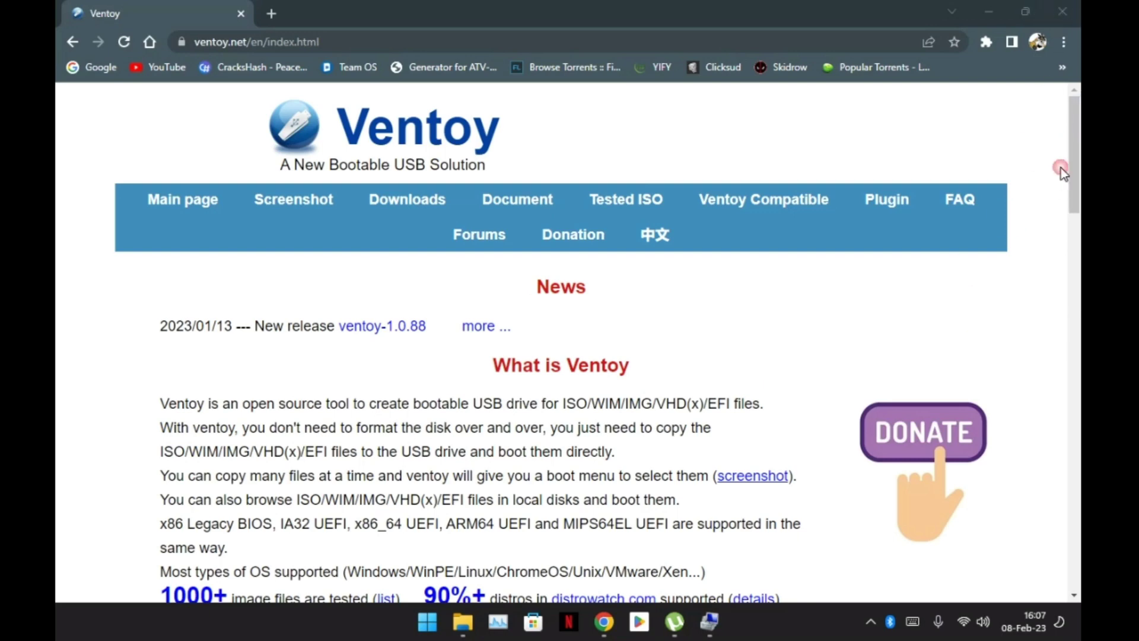
# Minimize Chrome and, in File Explorer, open the ventoy-1.0.88 folder inside Ventoy 1.0.88 Multilingual + LiveCD in Downloads
pyautogui.click(988, 13)
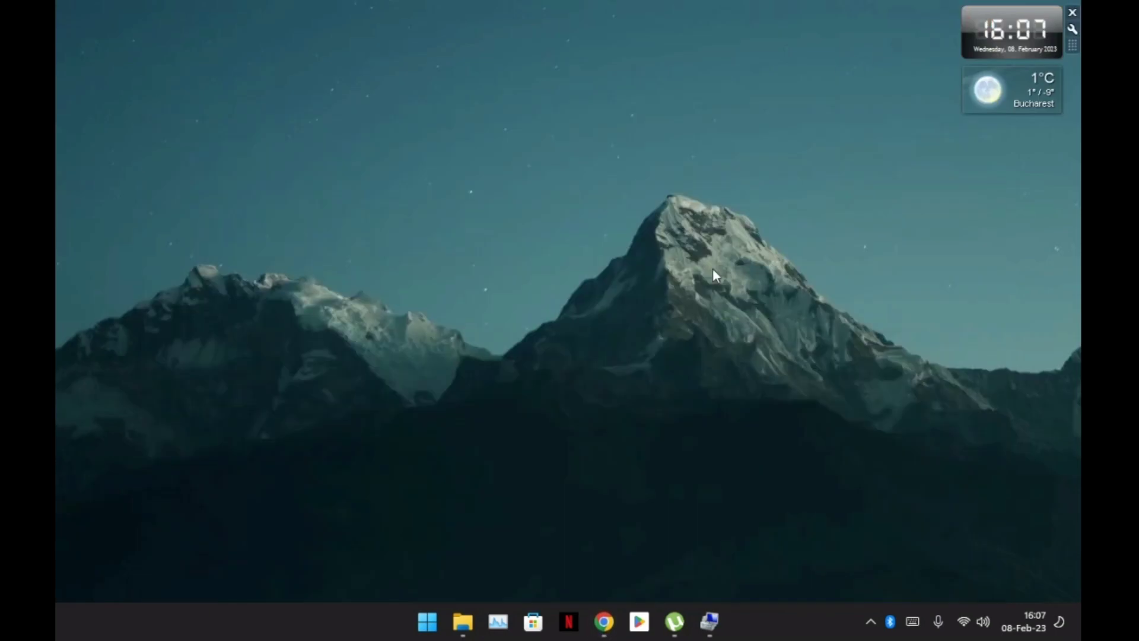
pyautogui.click(463, 622)
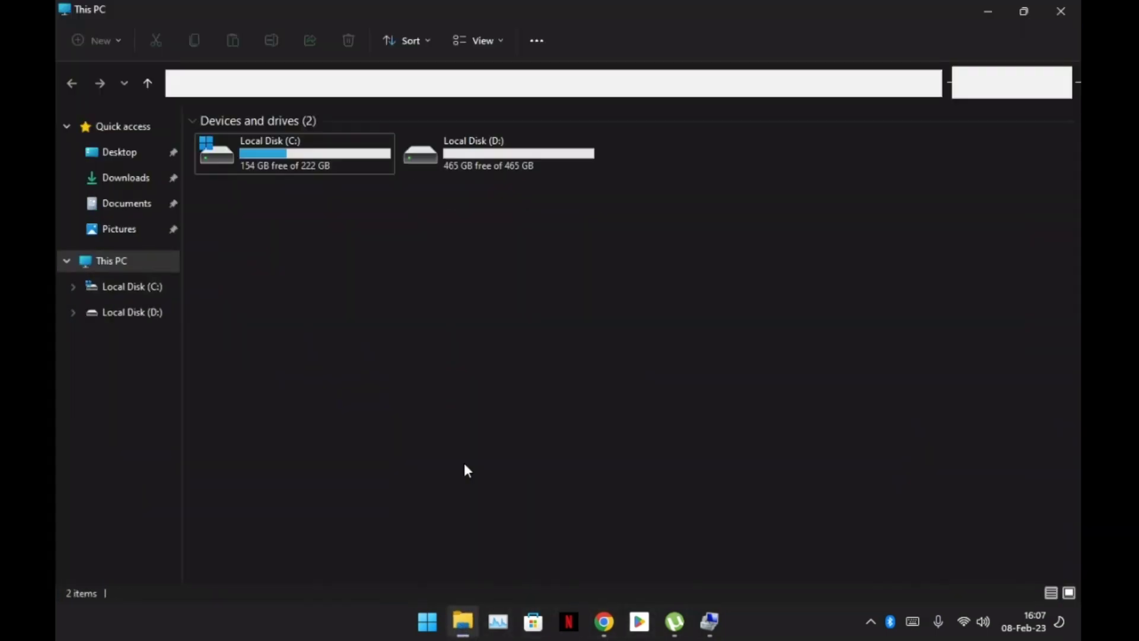
pyautogui.click(135, 187)
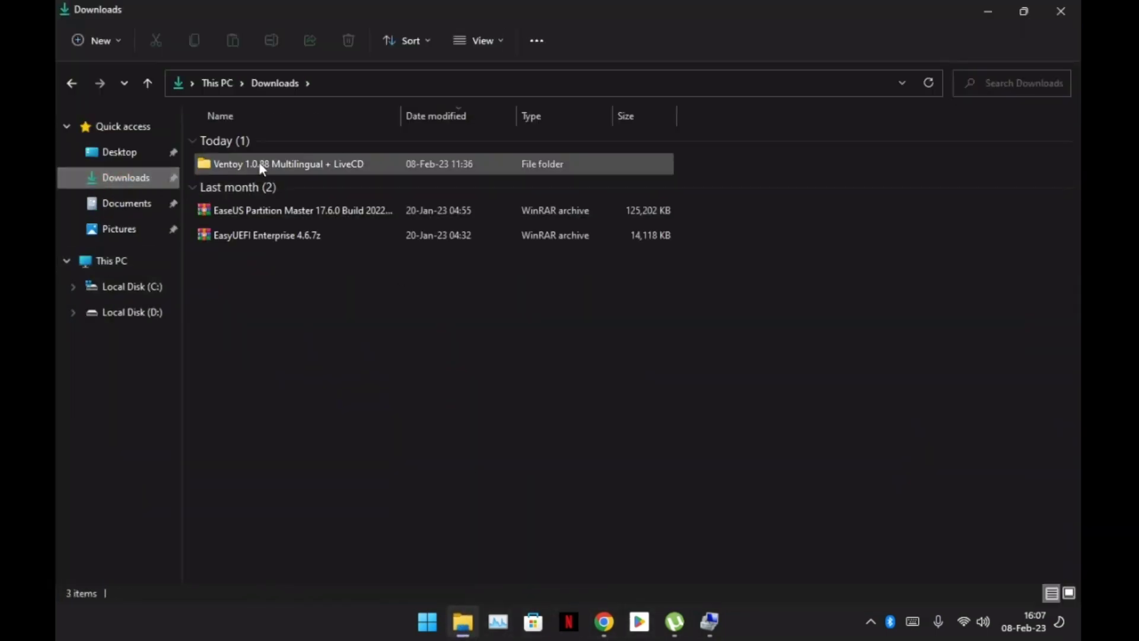
pyautogui.click(262, 168)
pyautogui.doubleClick(259, 162)
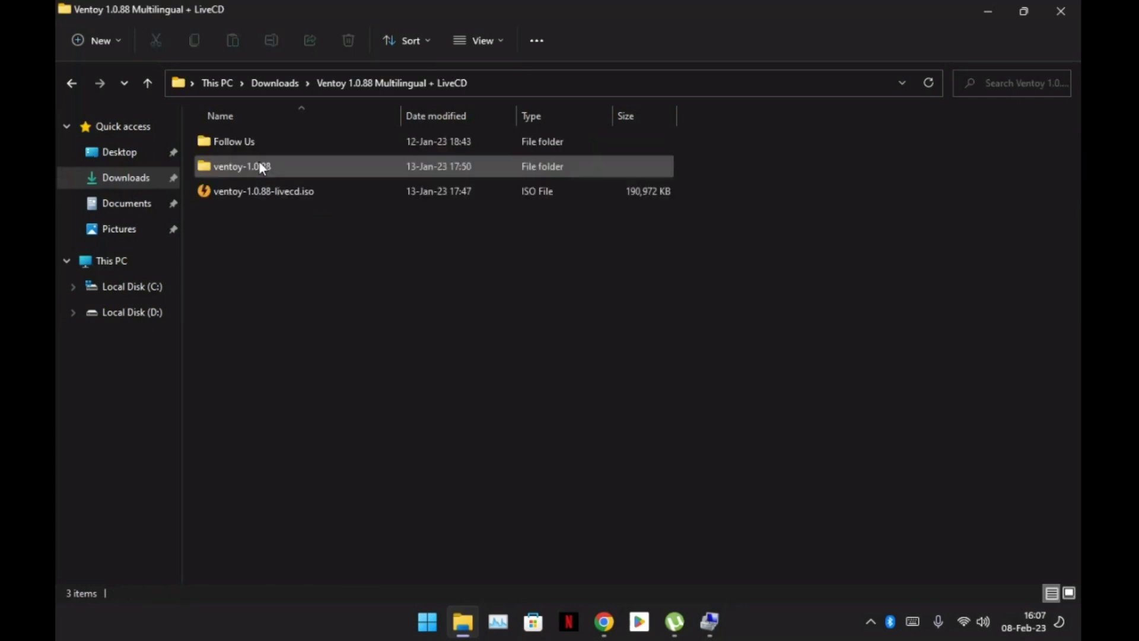
pyautogui.doubleClick(259, 161)
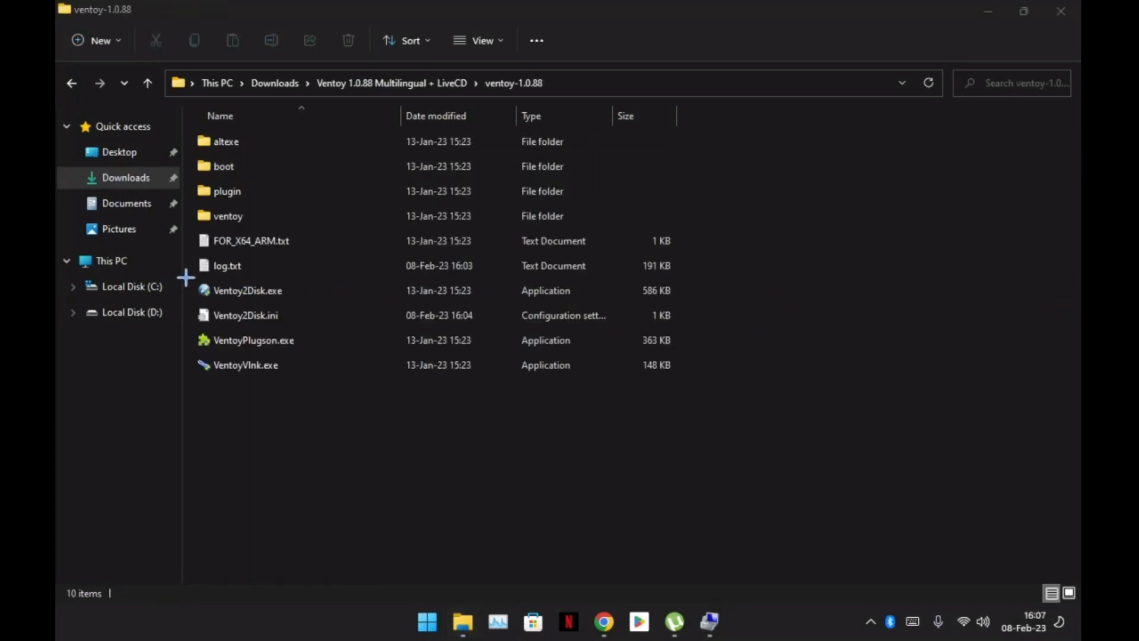
# Launch Ventoy2Disk.exe from the ventoy-1.0.88 folder and check its list of target devices
pyautogui.moveTo(183, 276)
pyautogui.mouseDown()
pyautogui.moveTo(213, 297)
pyautogui.moveTo(320, 311)
pyautogui.mouseUp()
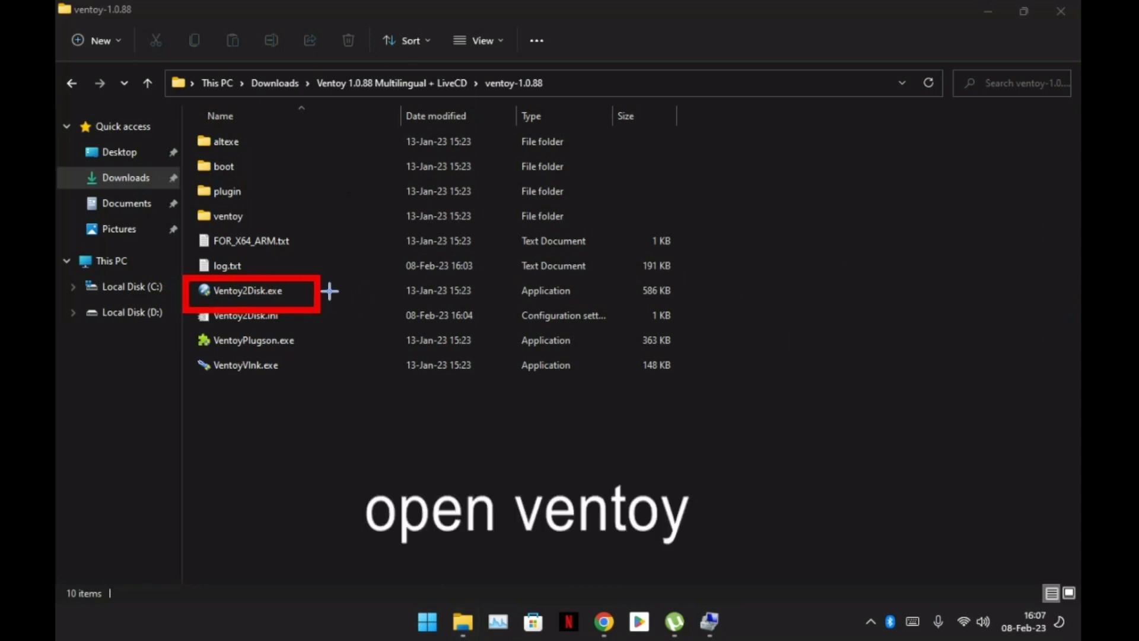
pyautogui.moveTo(333, 296); pyautogui.dragTo(404, 442)
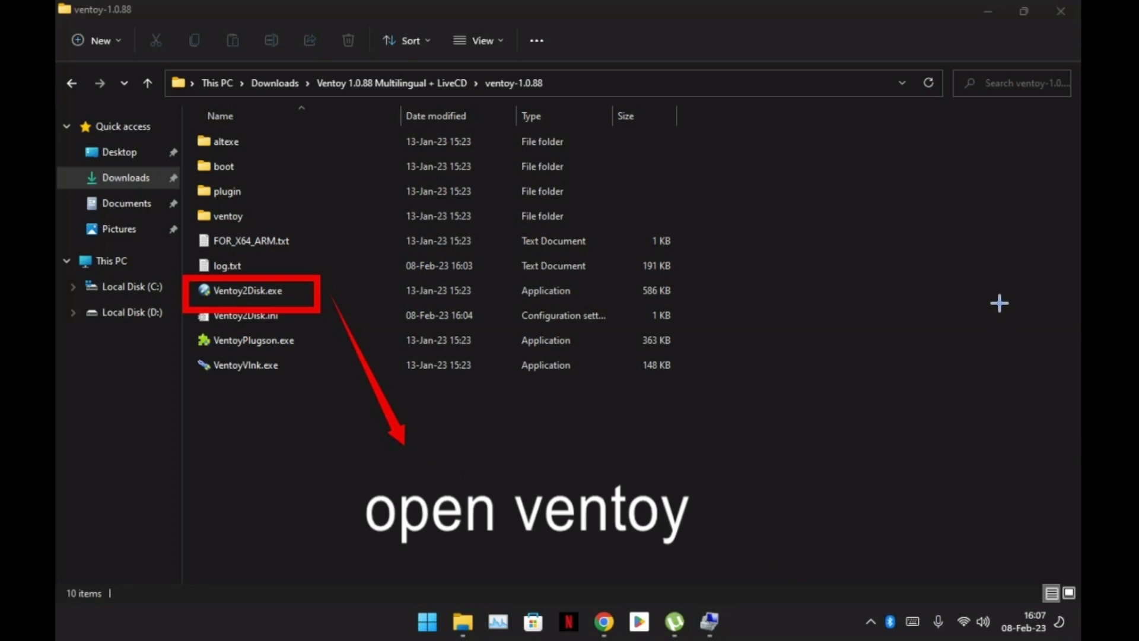
pyautogui.hotkey('ctrl', 'z')
pyautogui.hotkey('ctrl', 'z')
pyautogui.hotkey('ctrl', 'z')
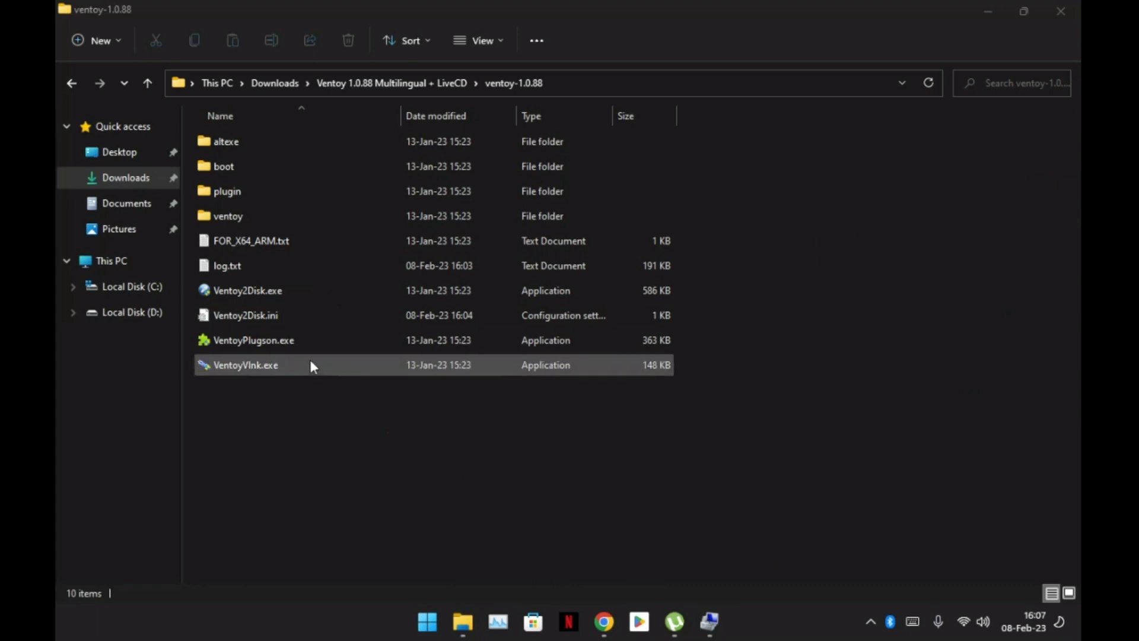
pyautogui.click(258, 294)
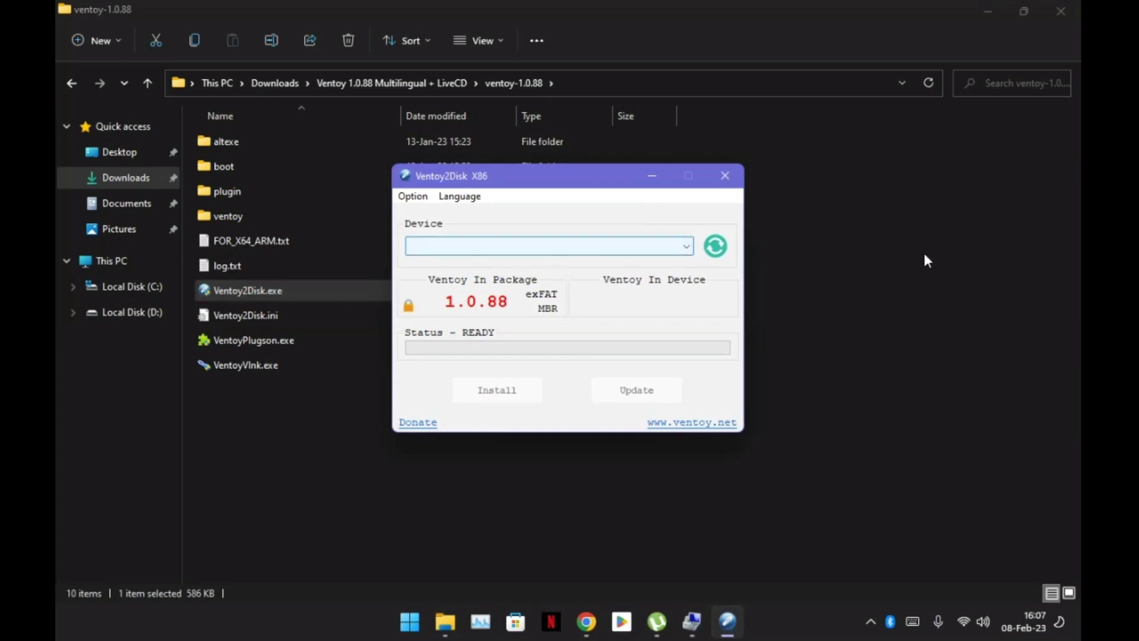
pyautogui.click(645, 248)
pyautogui.click(644, 247)
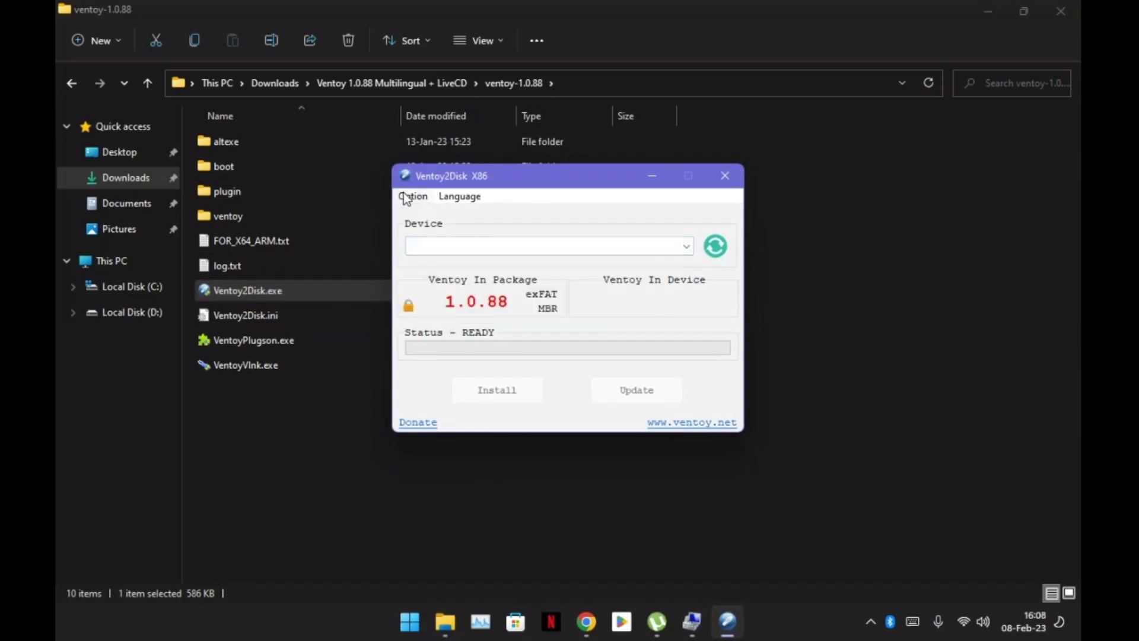
# Make Ventoy2Disk show all devices and select the 512GB D: drive, WDC WD5000BEVT-24A0RT0, as the target
pyautogui.click(1065, 289)
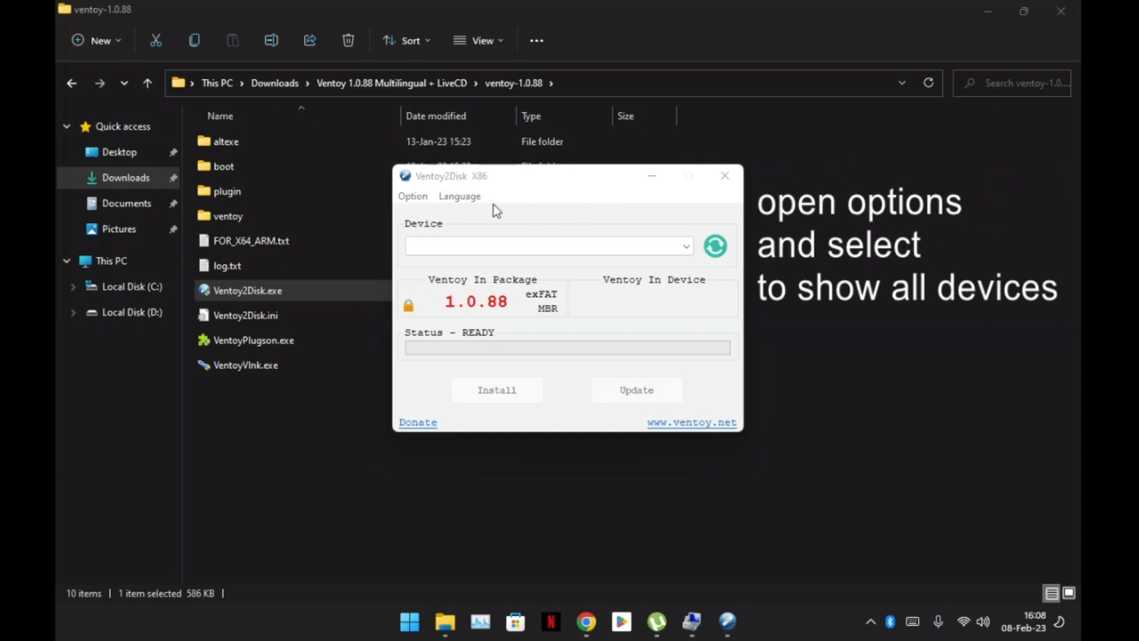
pyautogui.click(408, 198)
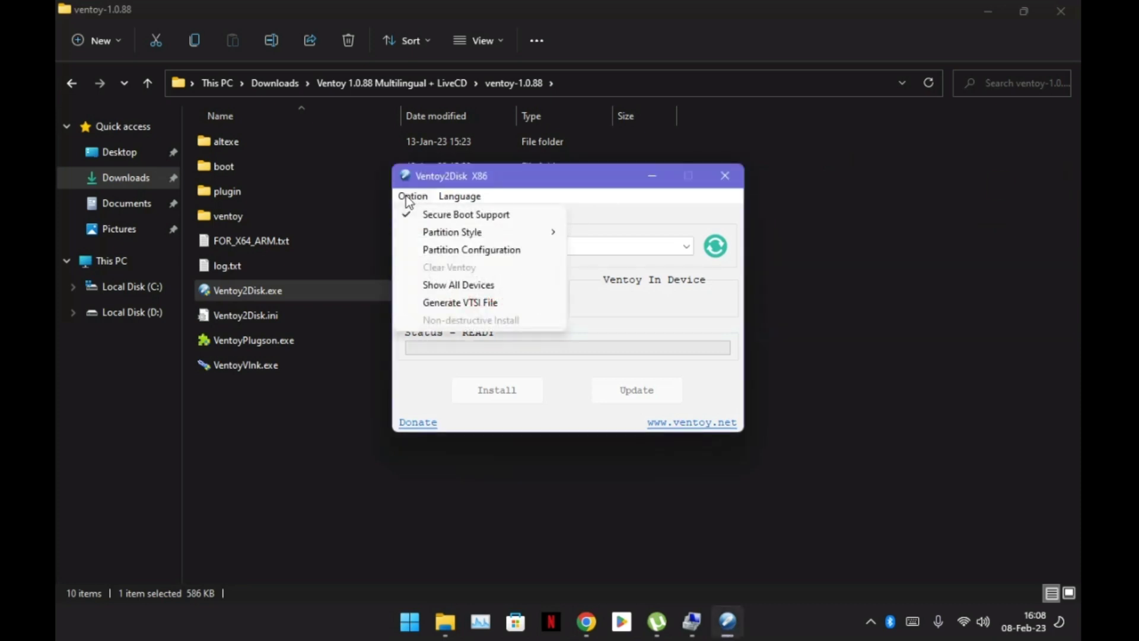
pyautogui.click(428, 286)
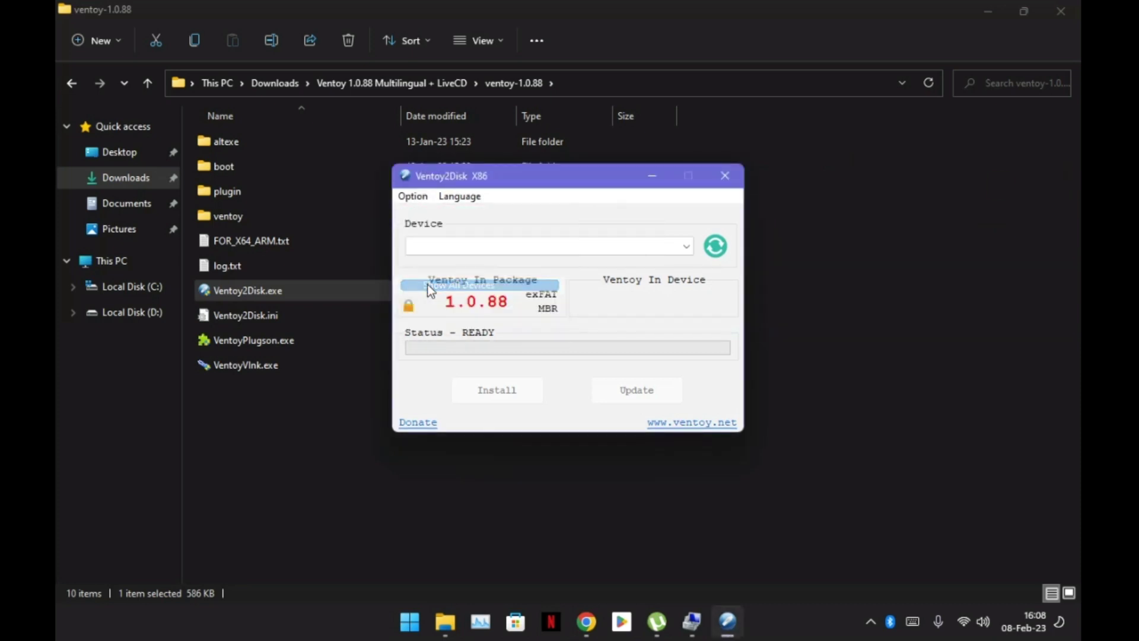
pyautogui.click(677, 252)
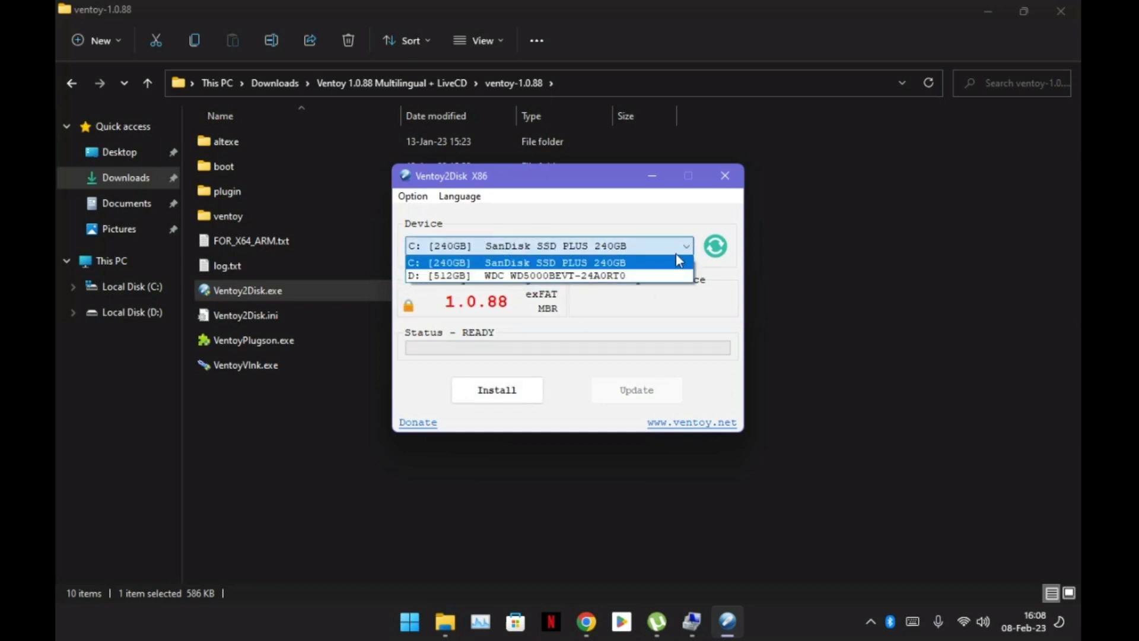
pyautogui.click(460, 277)
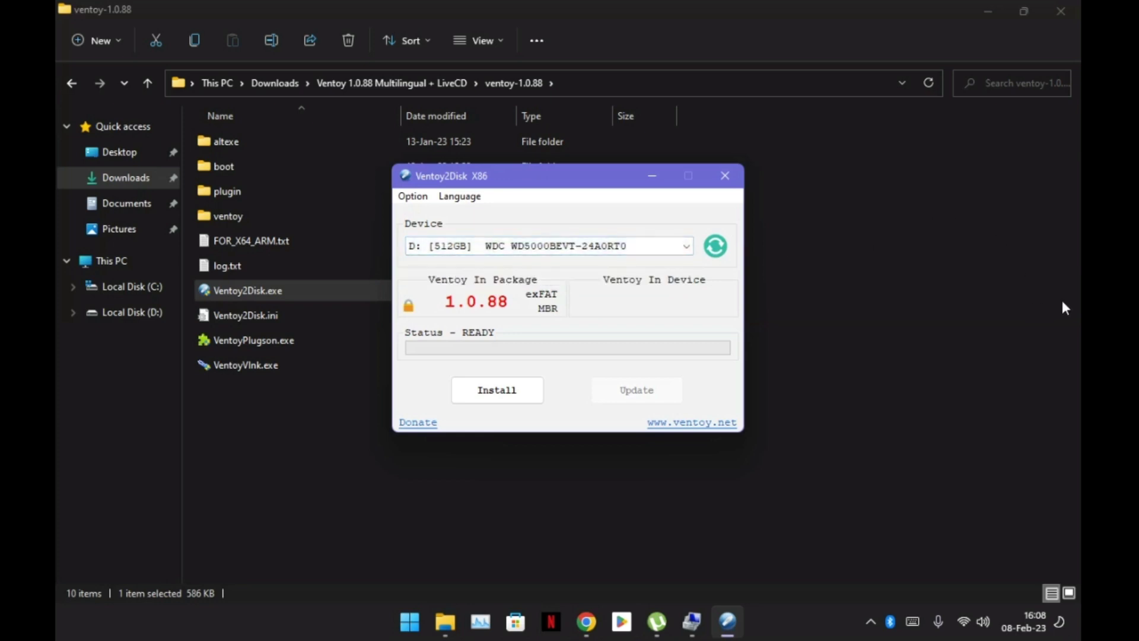
pyautogui.hotkey('ctrl', '2')
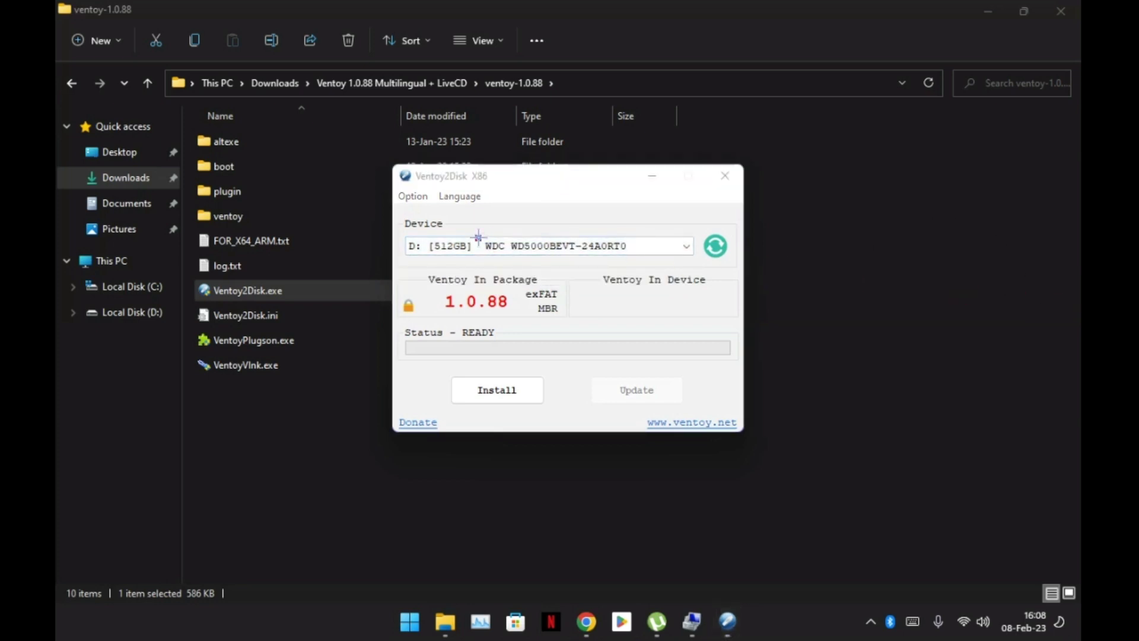
pyautogui.moveTo(478, 237); pyautogui.dragTo(706, 263)
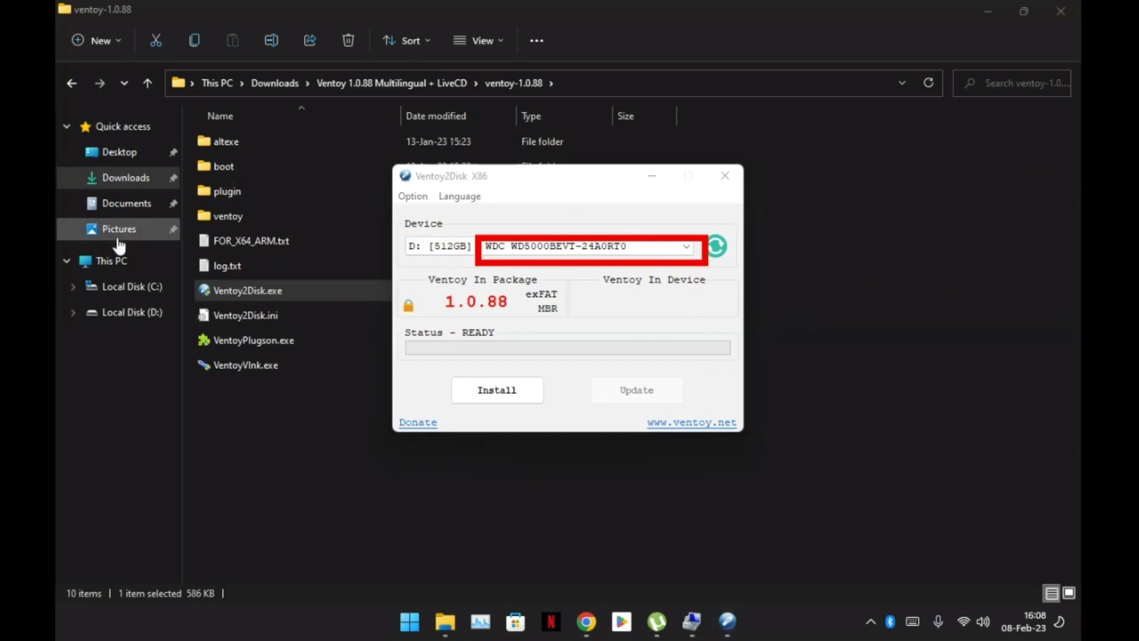
# Check the Local Disk (D:) entry under This PC in File Explorer, and minimize the window to return to Ventoy2Disk
pyautogui.click(122, 262)
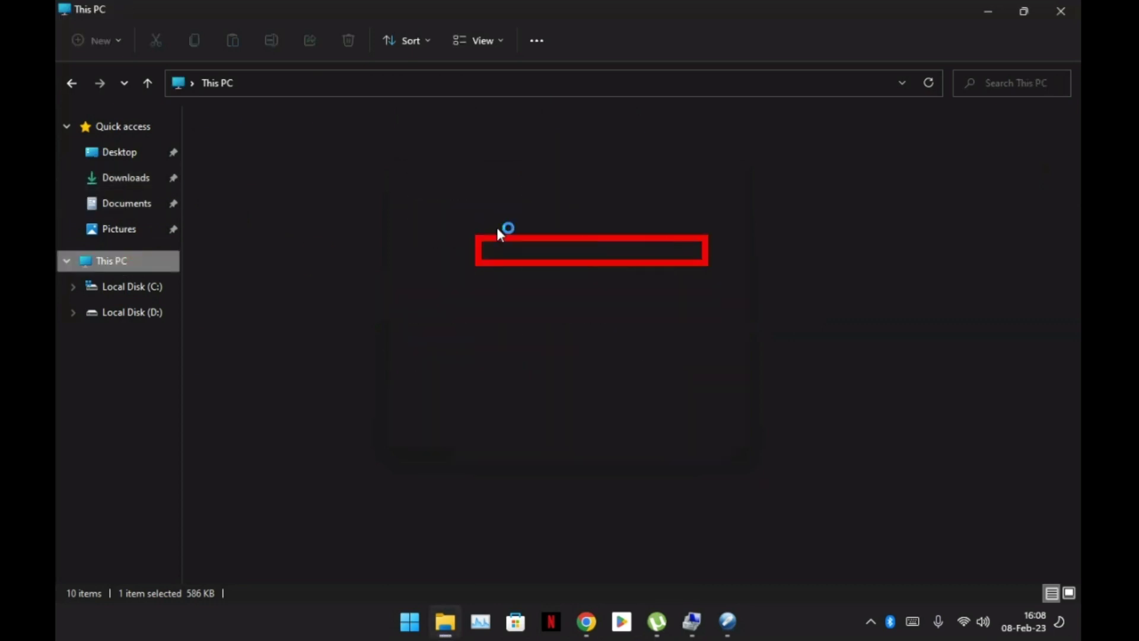
pyautogui.rightClick(959, 232)
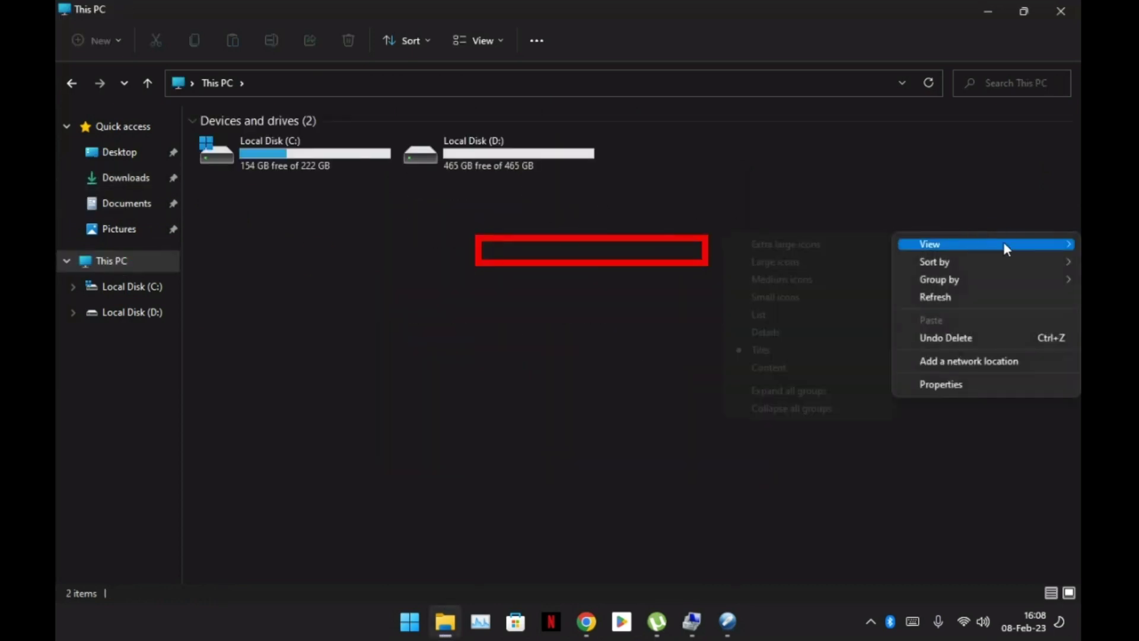
pyautogui.click(1020, 233)
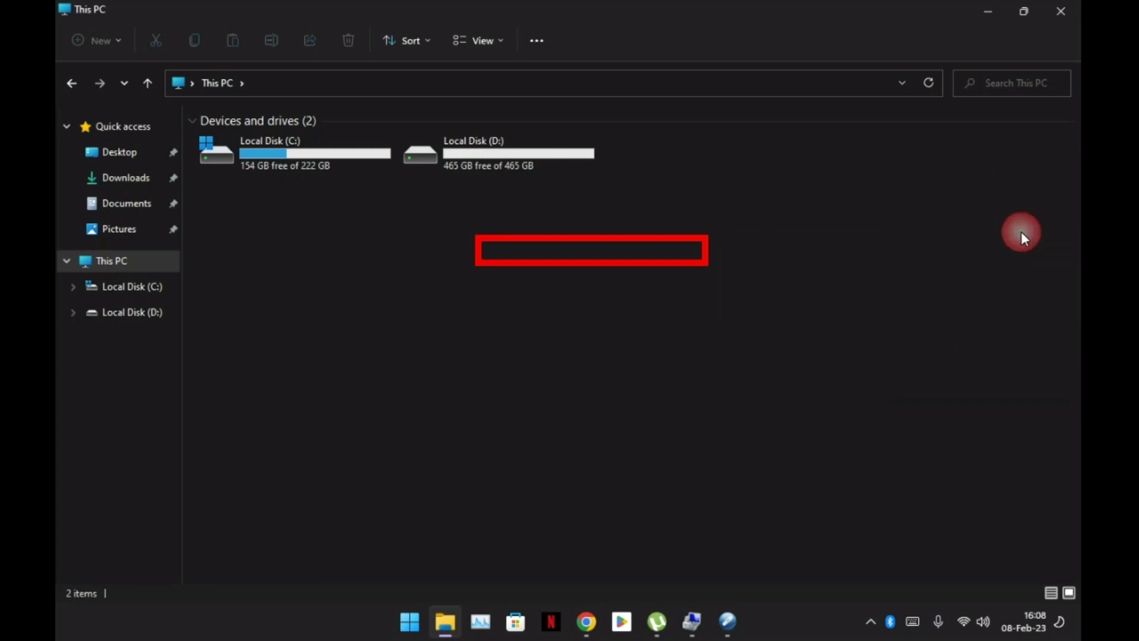
pyautogui.click(896, 237)
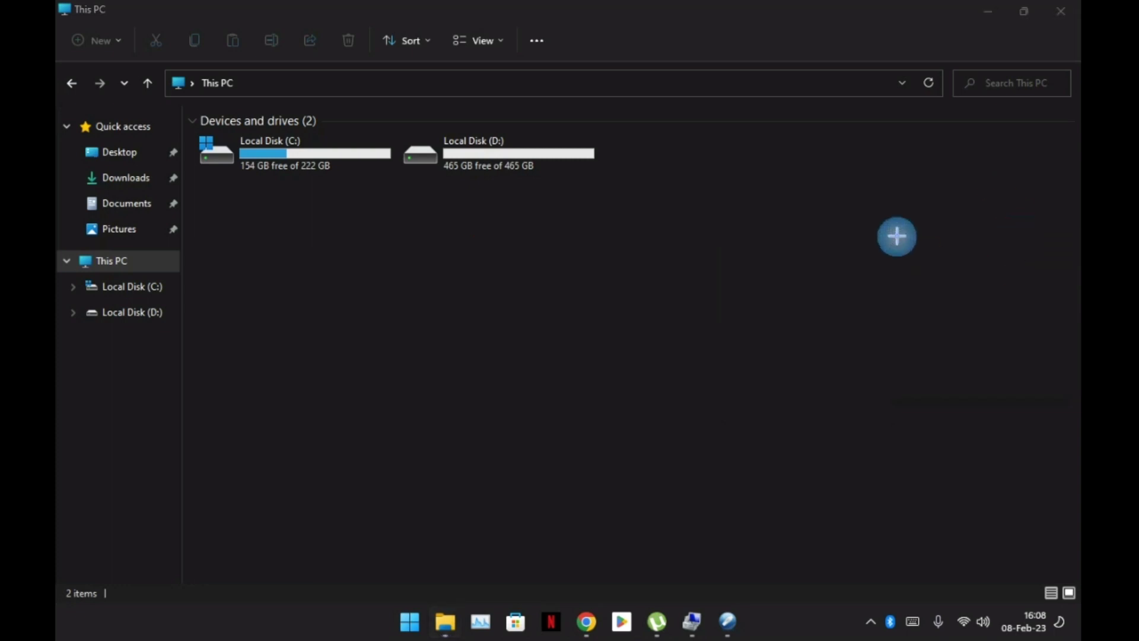
pyautogui.moveTo(389, 117); pyautogui.dragTo(702, 212)
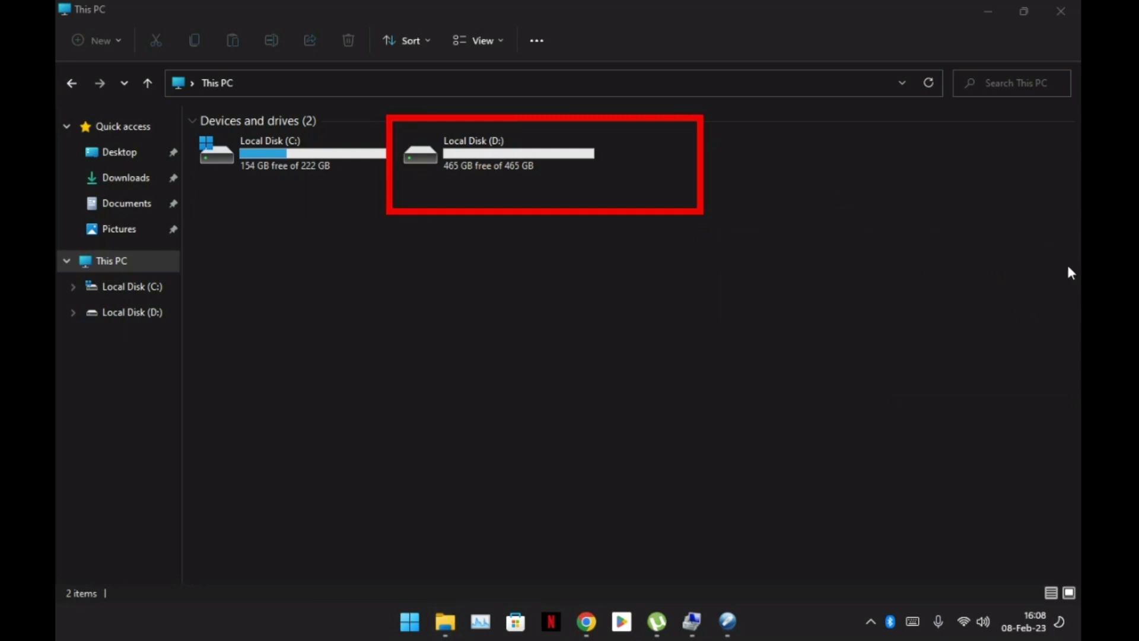
pyautogui.moveTo(510, 249); pyautogui.dragTo(502, 365)
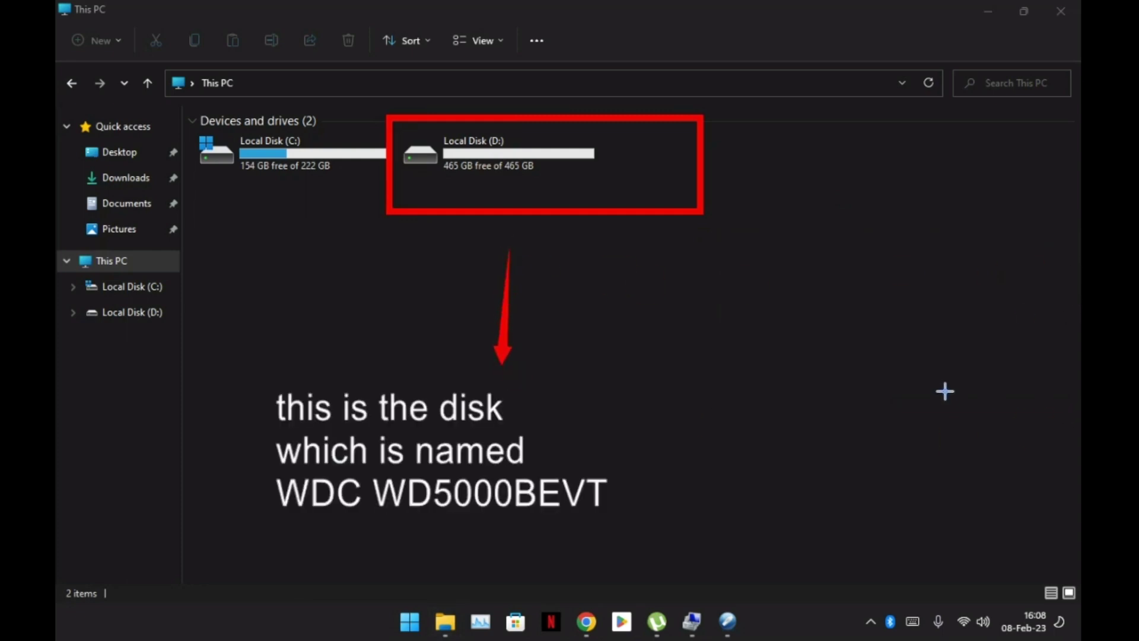
pyautogui.hotkey('ctrl', 'z')
pyautogui.hotkey('ctrl', 'z')
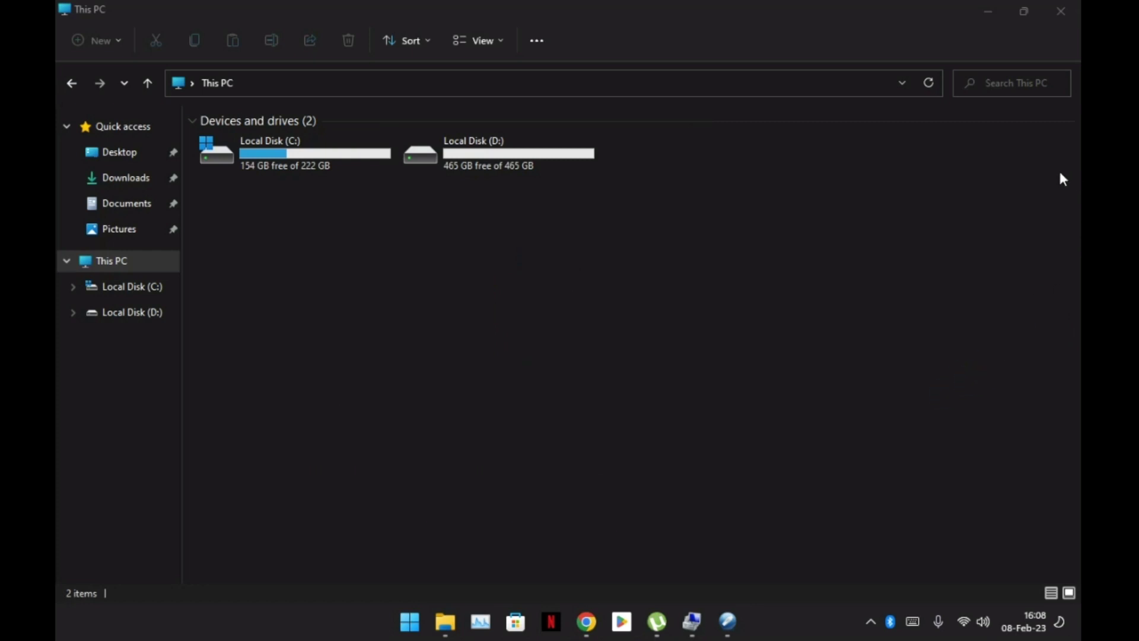
pyautogui.click(1013, 153)
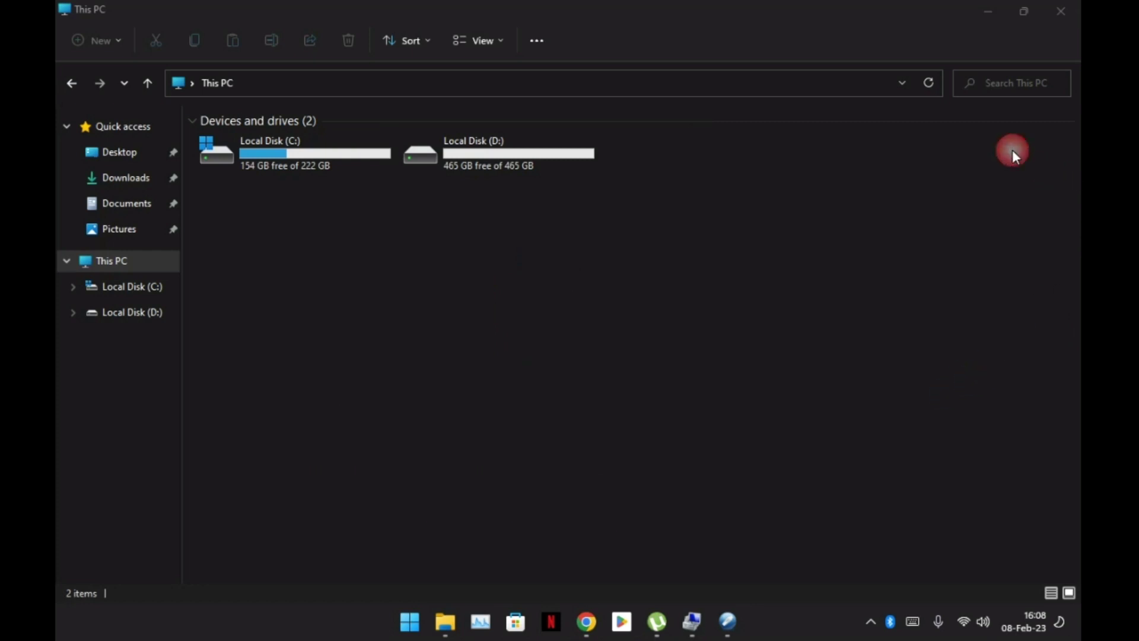
pyautogui.click(990, 11)
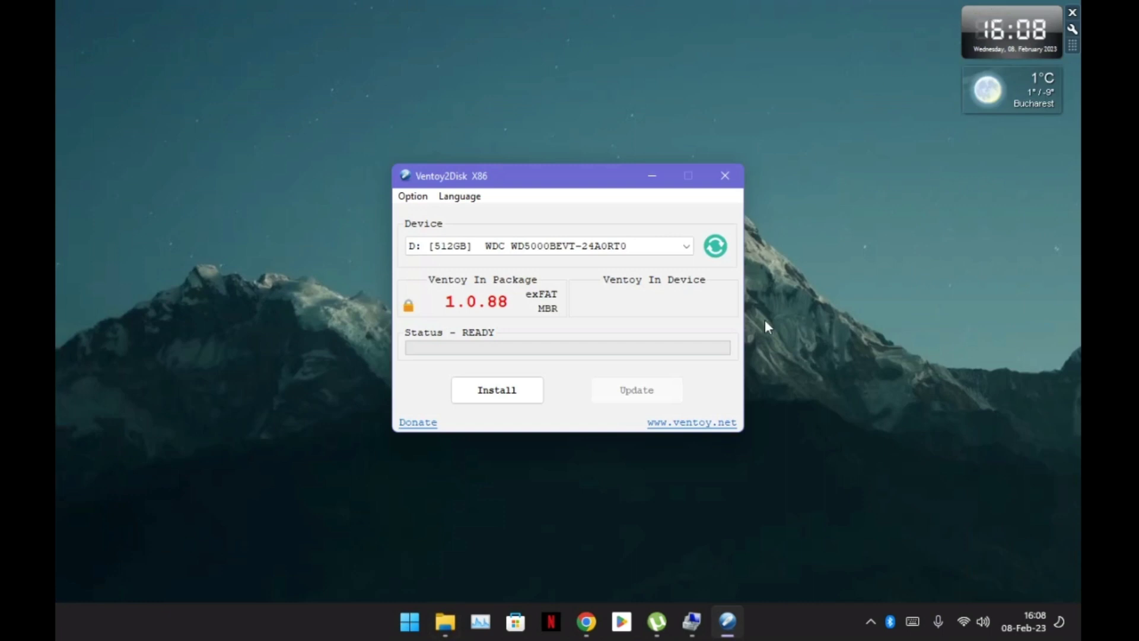
# Set the partition style for the Ventoy installation to GPT
pyautogui.click(409, 198)
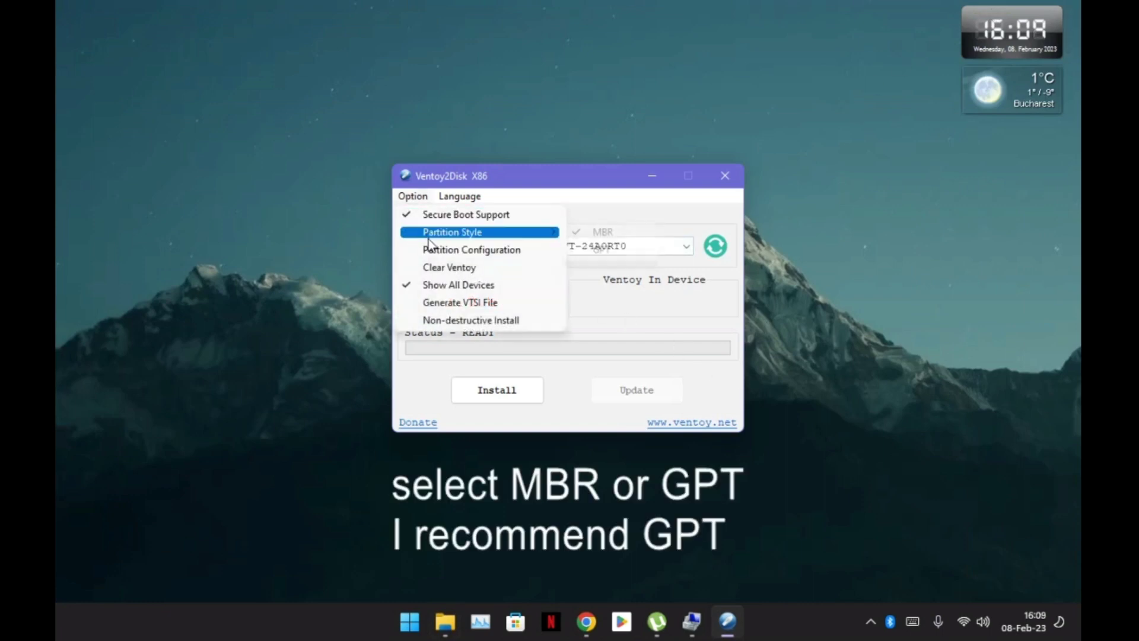
pyautogui.moveTo(493, 232)
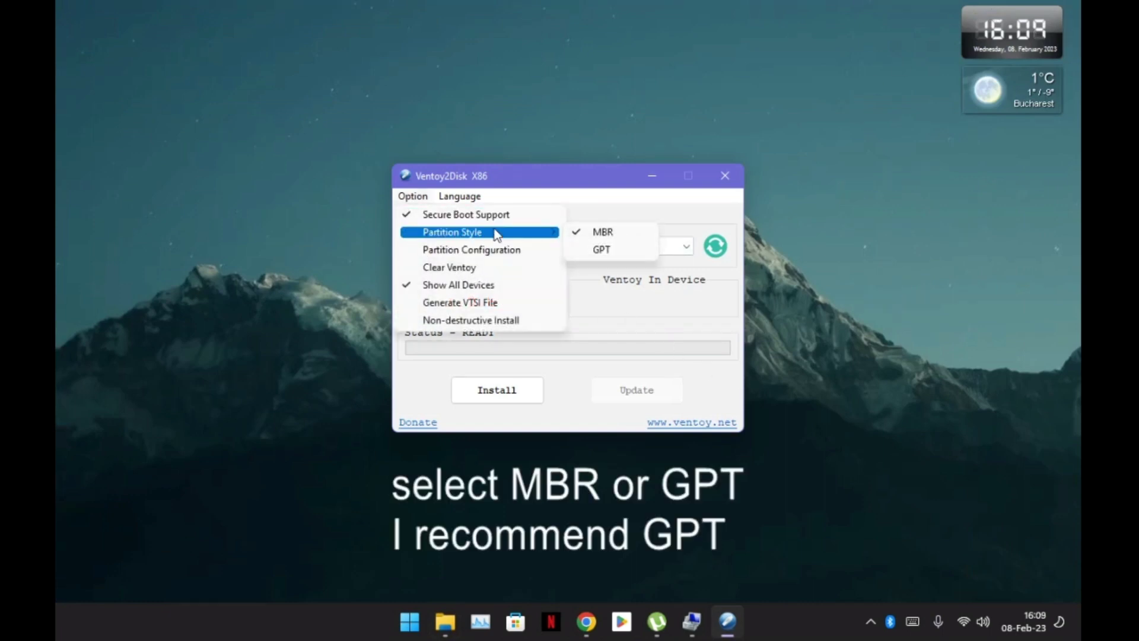
pyautogui.click(614, 250)
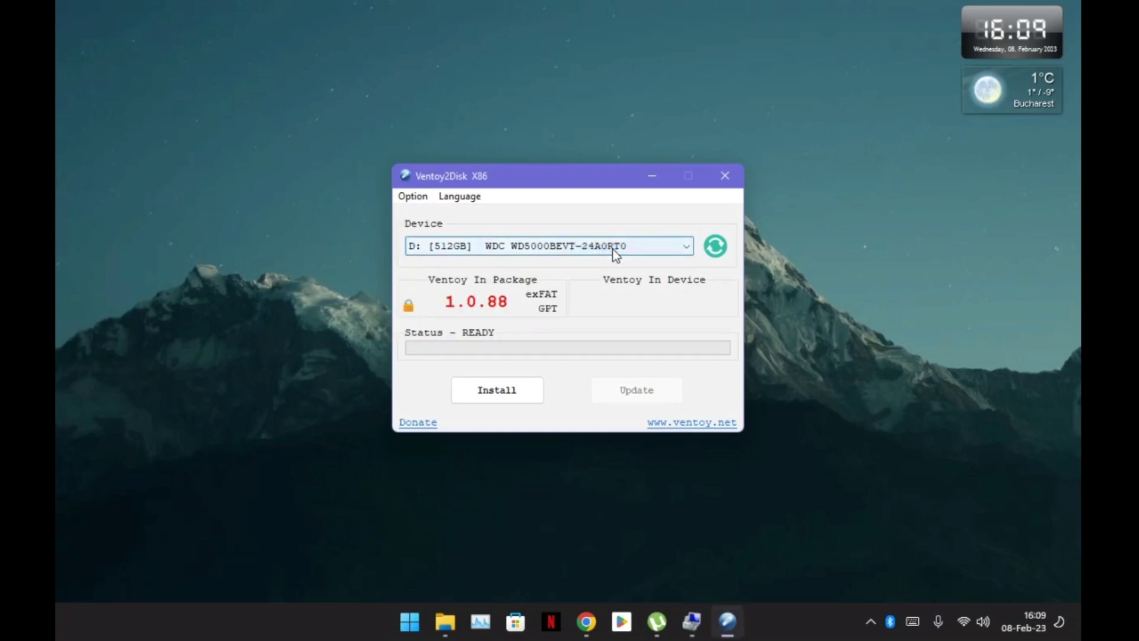
# In the partition configuration, preserve 415 GB of space at the end of the disk
pyautogui.click(405, 198)
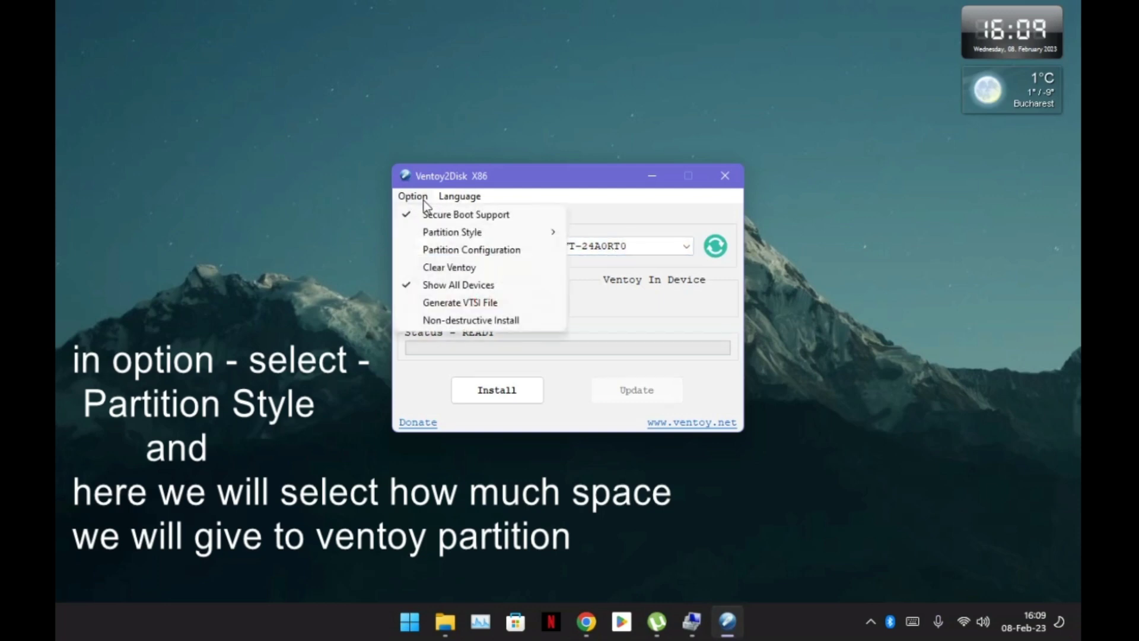
pyautogui.click(451, 251)
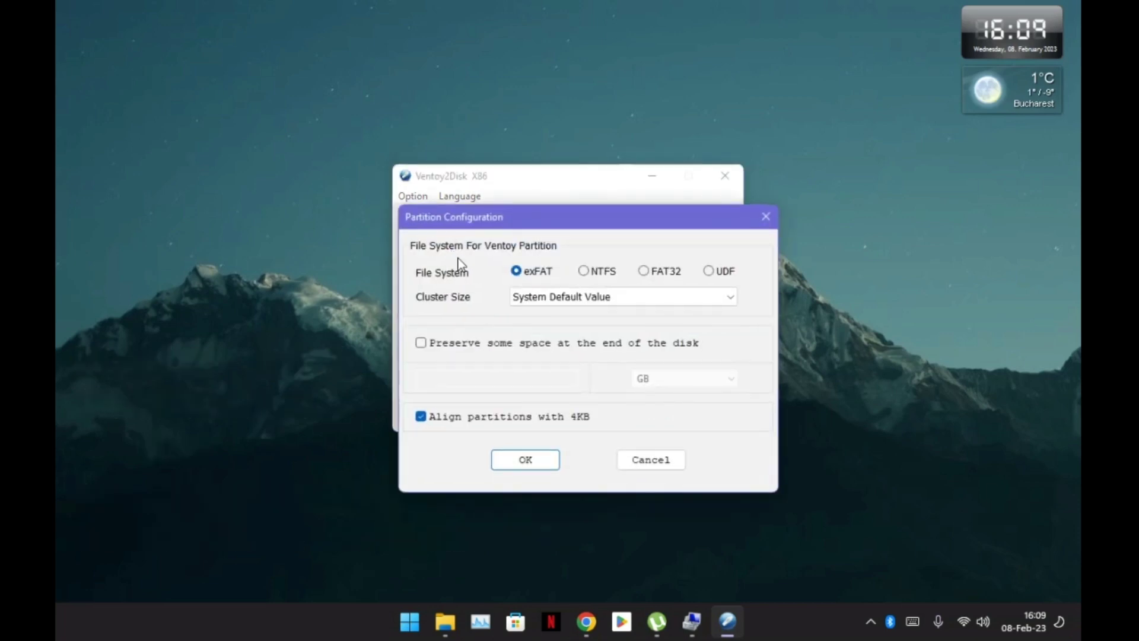
pyautogui.click(420, 343)
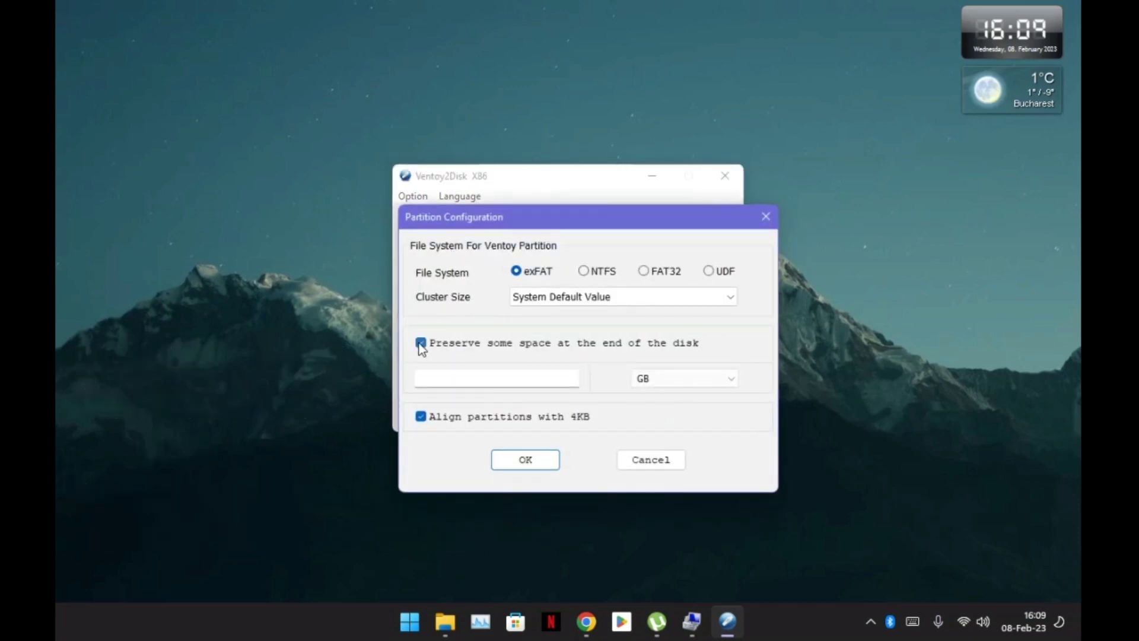
pyautogui.click(470, 379)
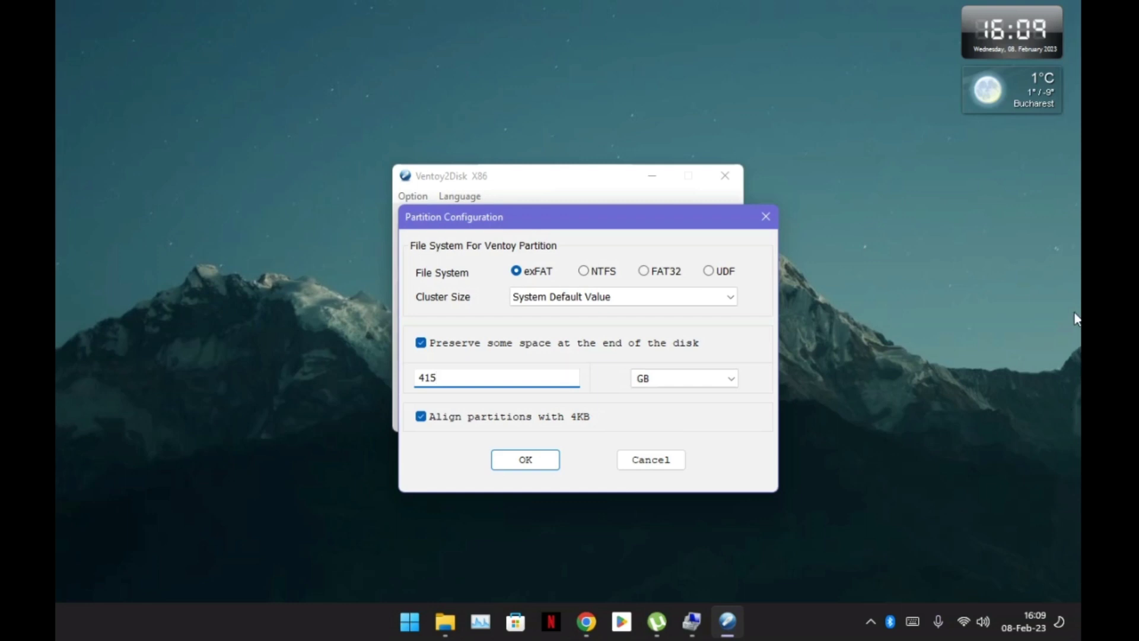
pyautogui.moveTo(401, 355)
pyautogui.mouseDown()
pyautogui.moveTo(425, 387)
pyautogui.moveTo(472, 413)
pyautogui.mouseUp()
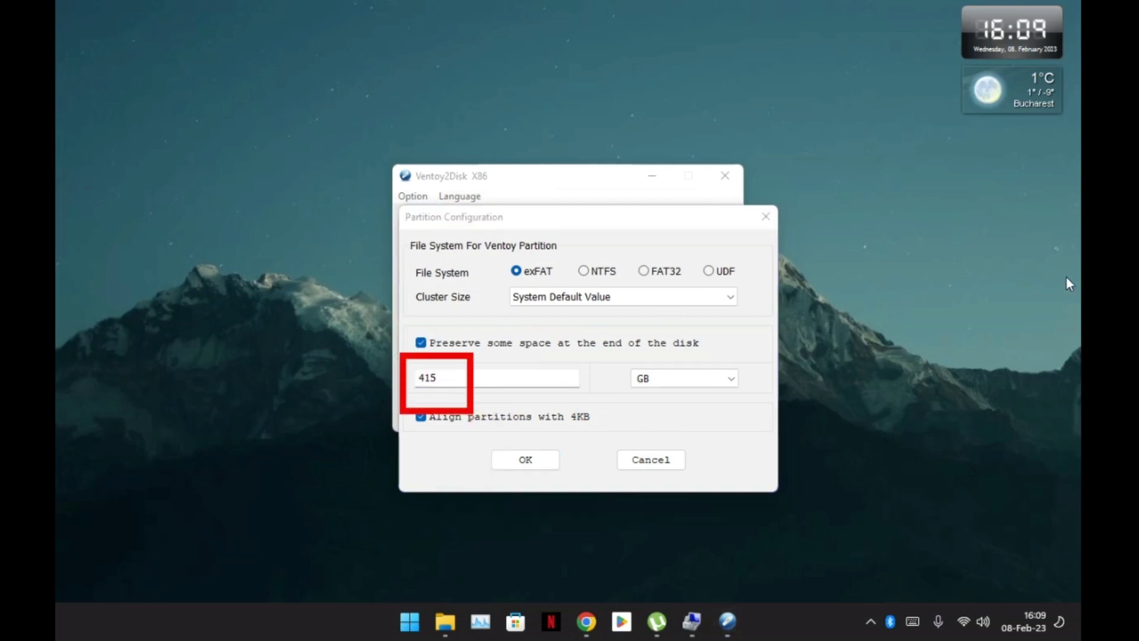
pyautogui.moveTo(376, 387); pyautogui.dragTo(260, 387)
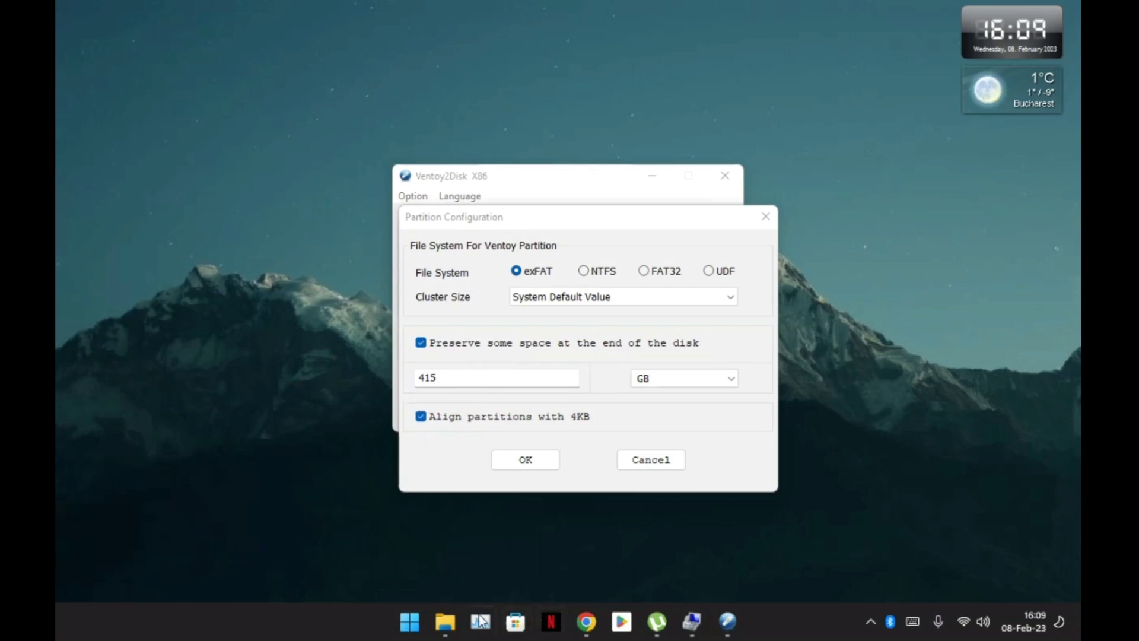
# Switch to File Explorer to check the capacity of Local Disk (D:), and minimize the window again
pyautogui.click(445, 622)
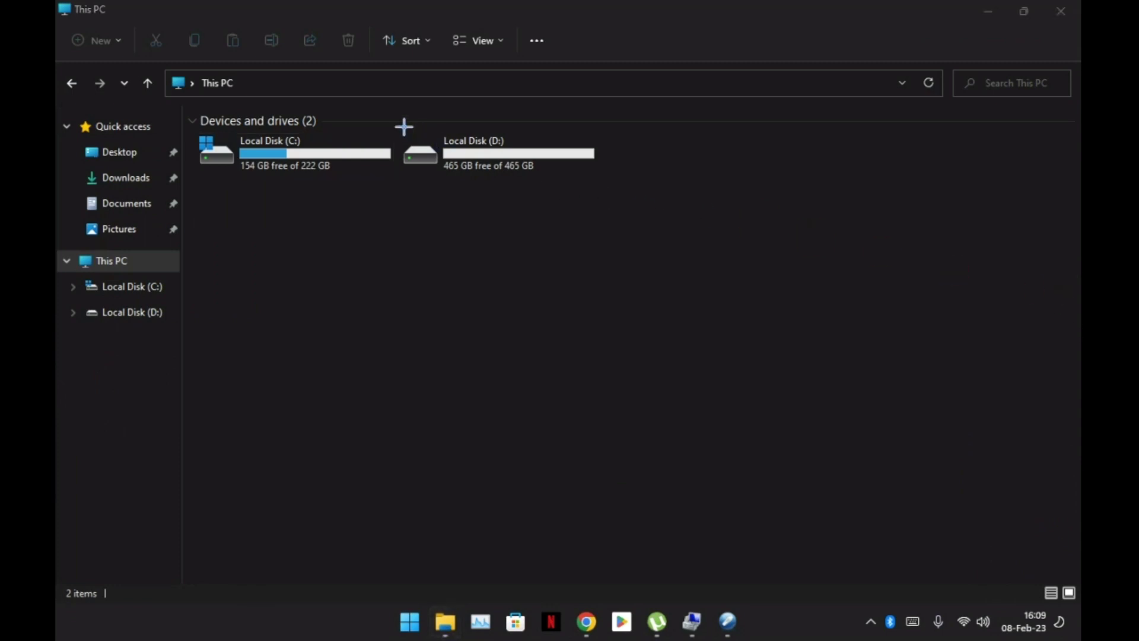
pyautogui.moveTo(404, 125); pyautogui.dragTo(647, 184)
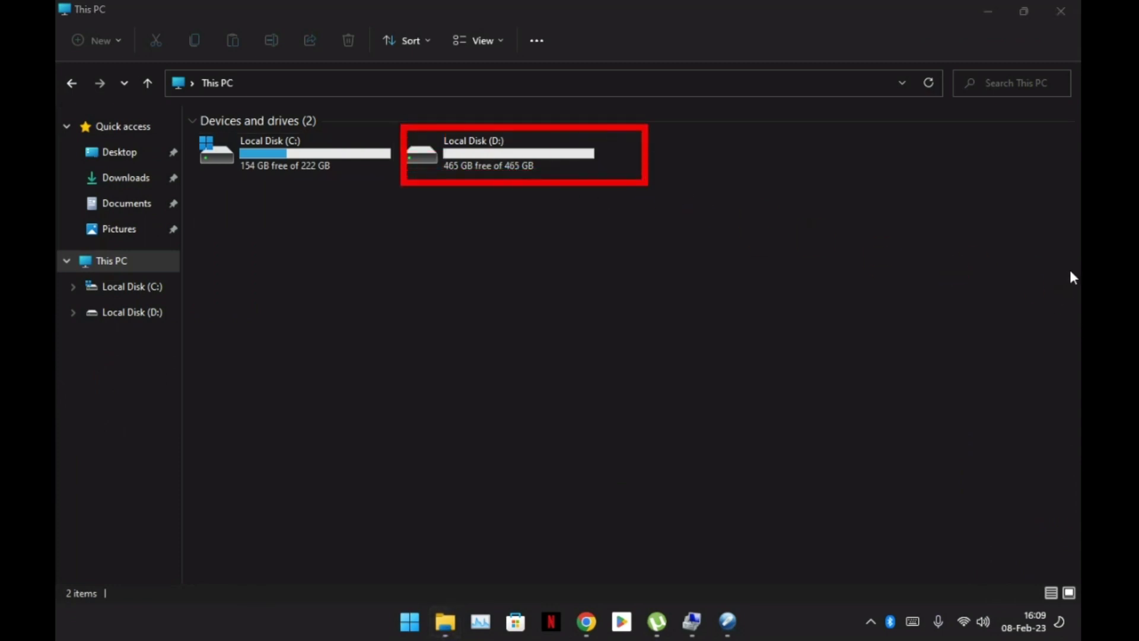
pyautogui.moveTo(492, 206); pyautogui.dragTo(469, 278)
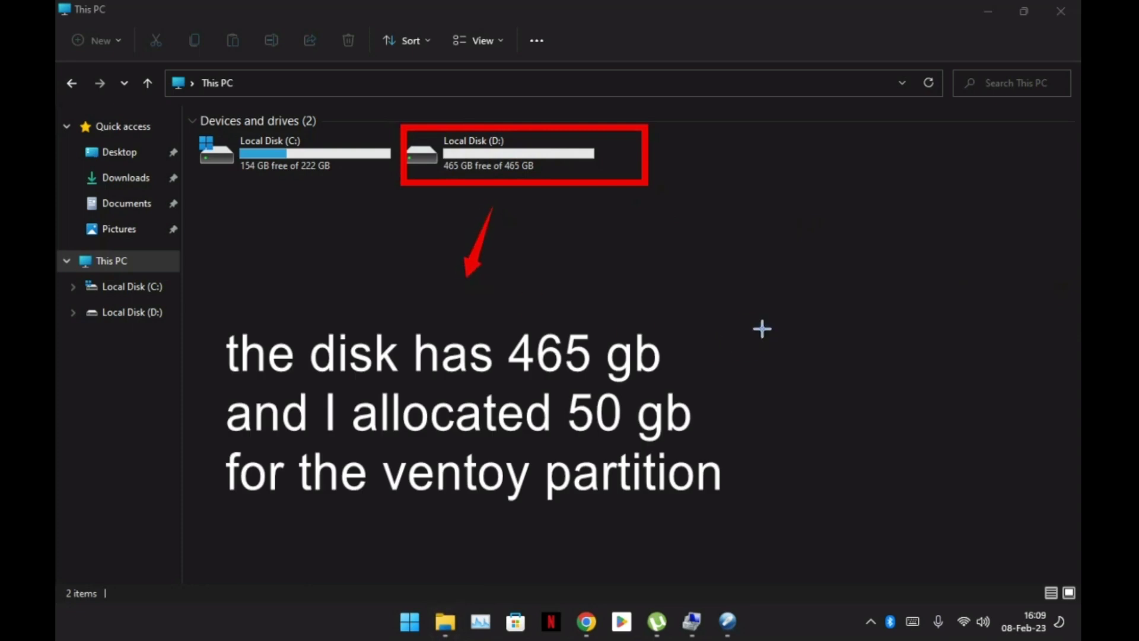
pyautogui.hotkey('ctrl', 'z')
pyautogui.hotkey('ctrl', 'z')
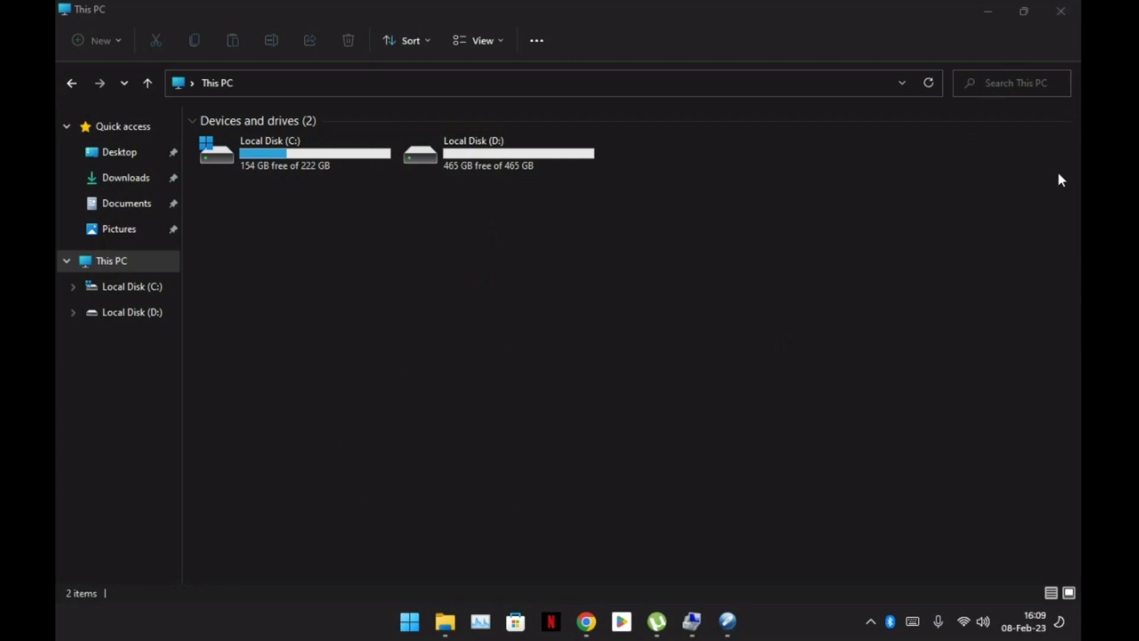
pyautogui.click(988, 10)
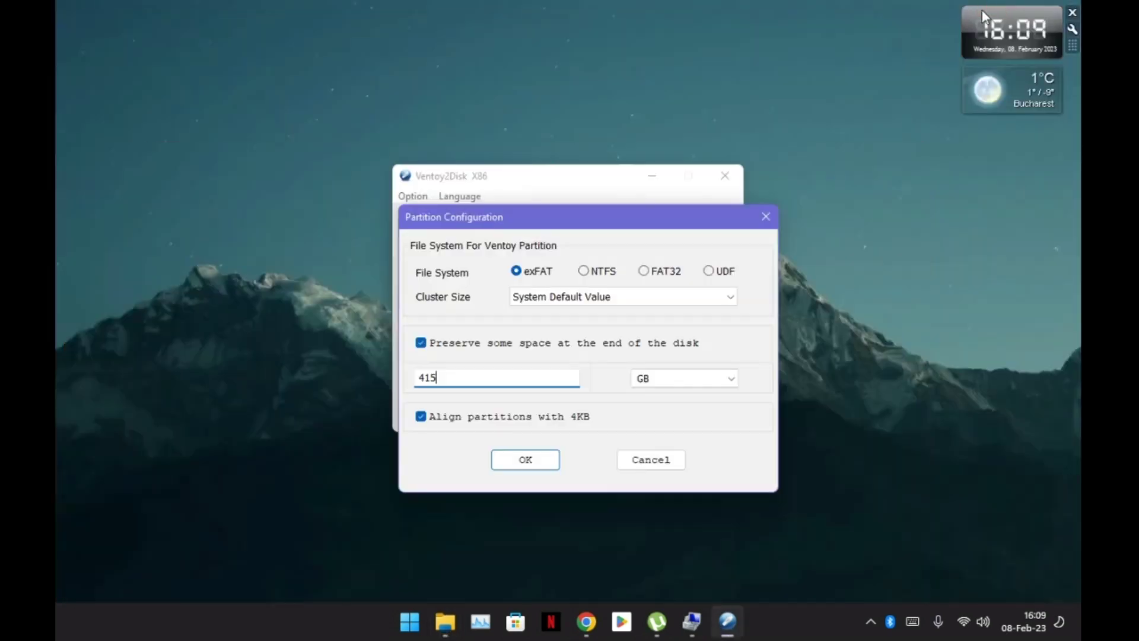
# Accept the partition configuration and install Ventoy on the D: drive, agreeing to format it, and close Ventoy2Disk when finished
pyautogui.click(523, 461)
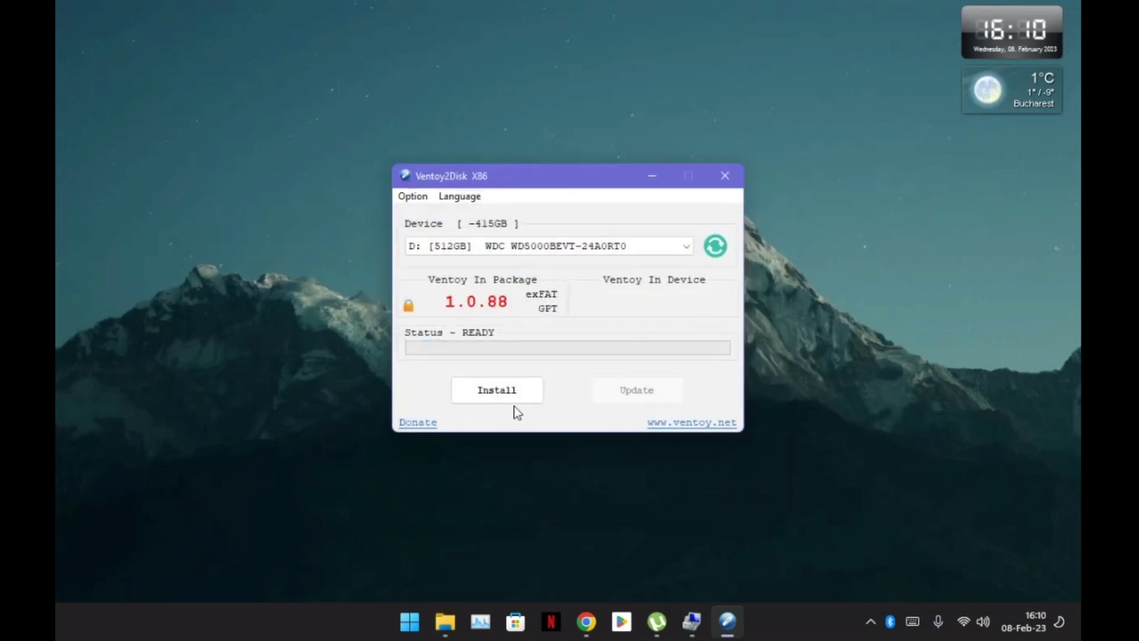
pyautogui.click(509, 390)
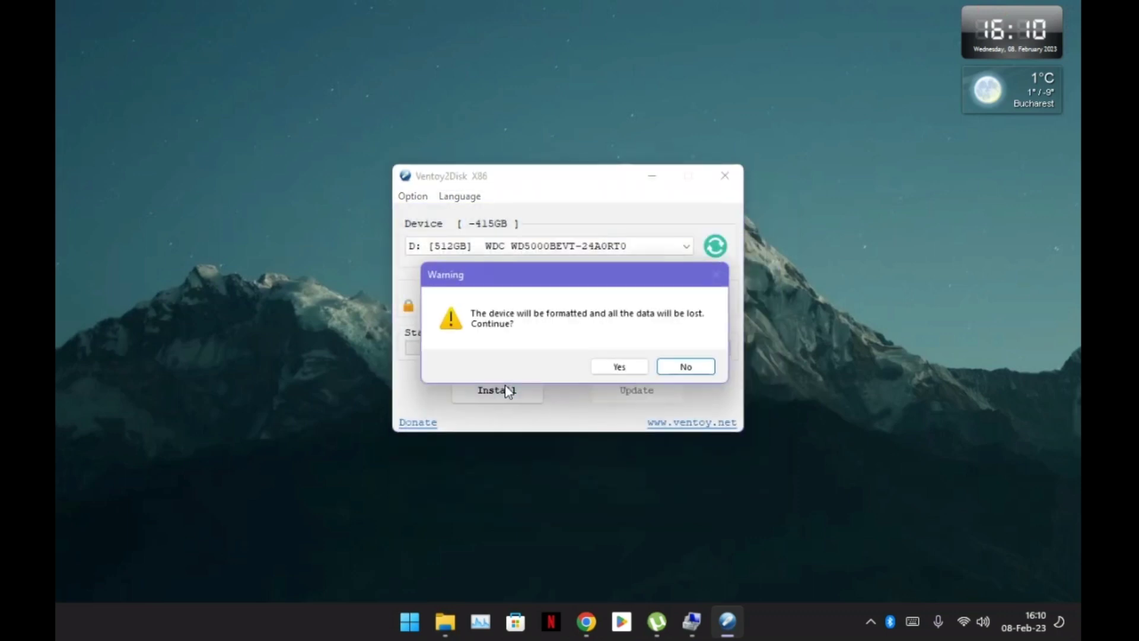
pyautogui.click(615, 368)
pyautogui.click(615, 368)
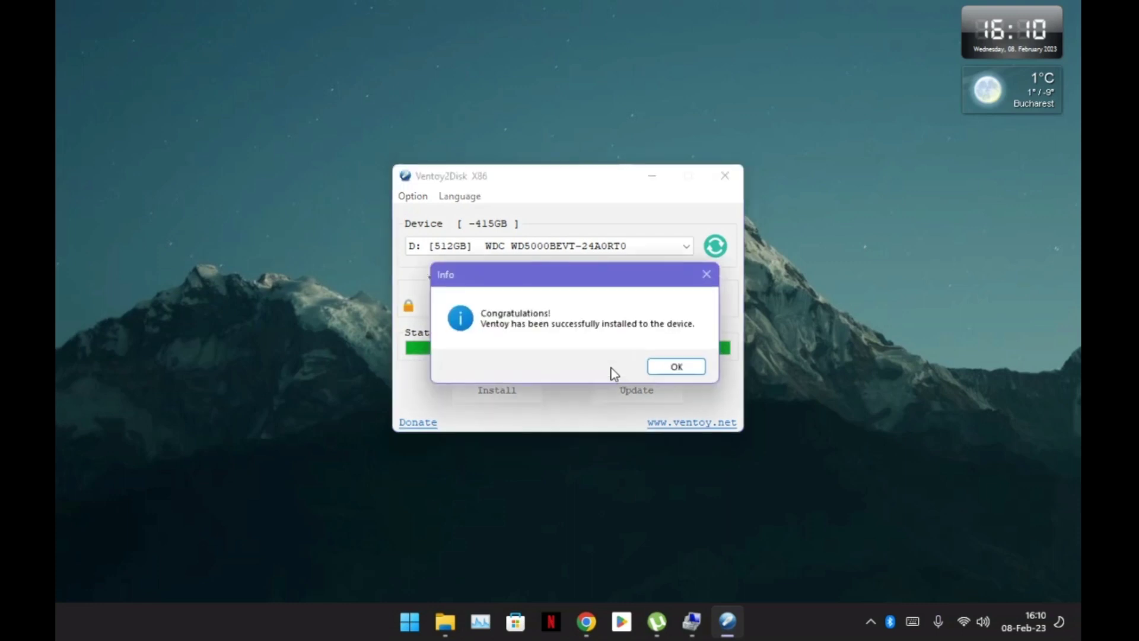
pyautogui.click(677, 366)
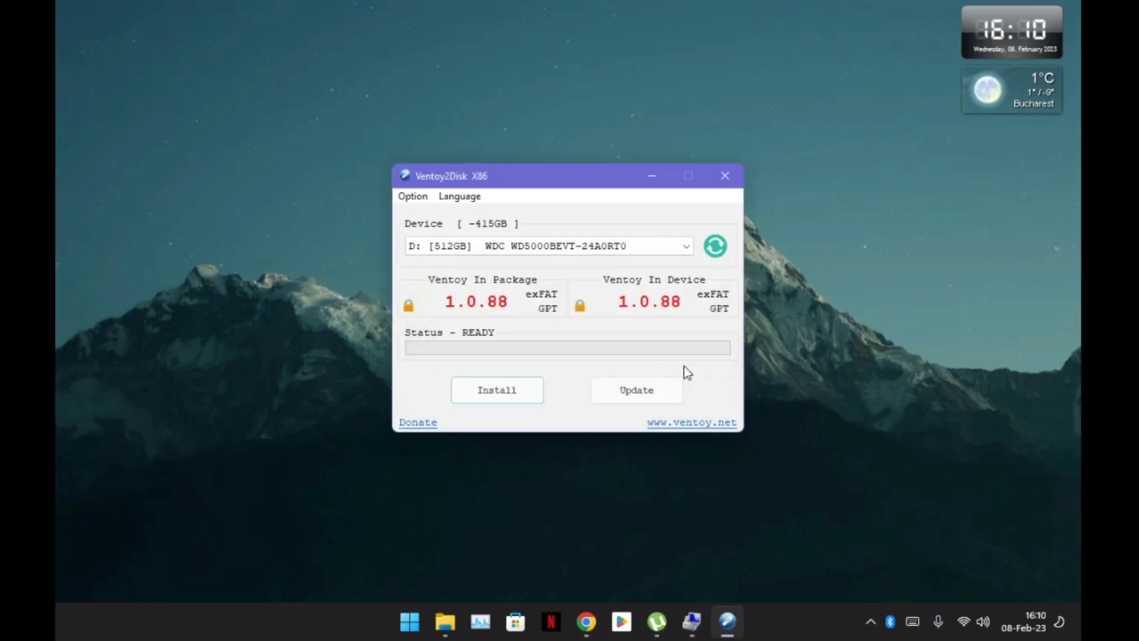
pyautogui.click(731, 177)
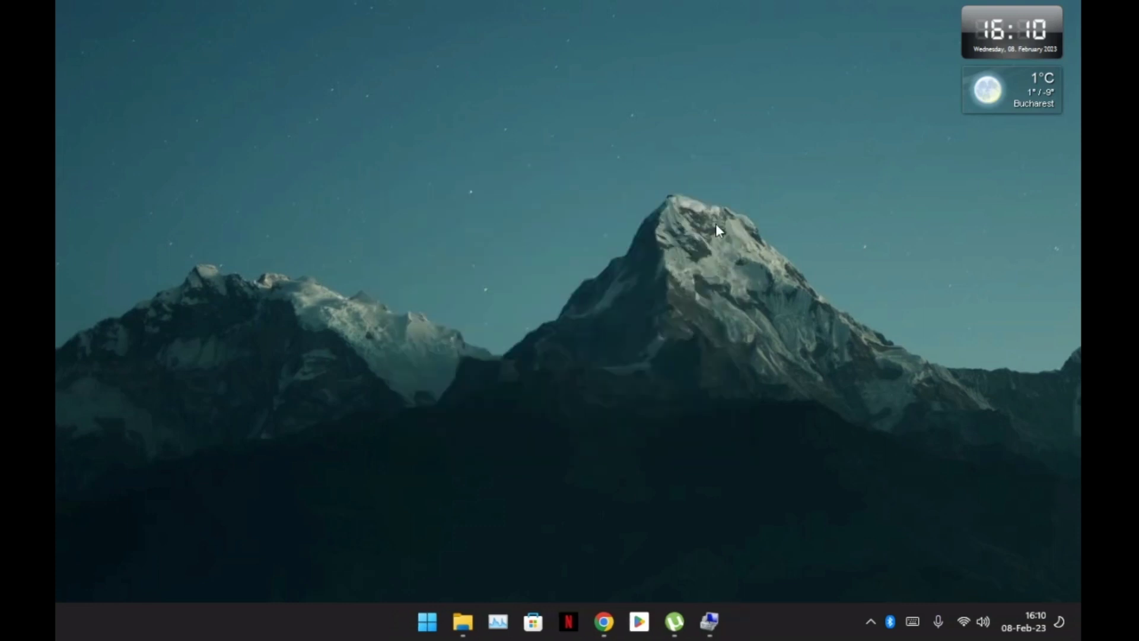
# Switch to File Explorer to check the Ventoy (D:) drive and its capacity, and minimize the window again
pyautogui.click(463, 622)
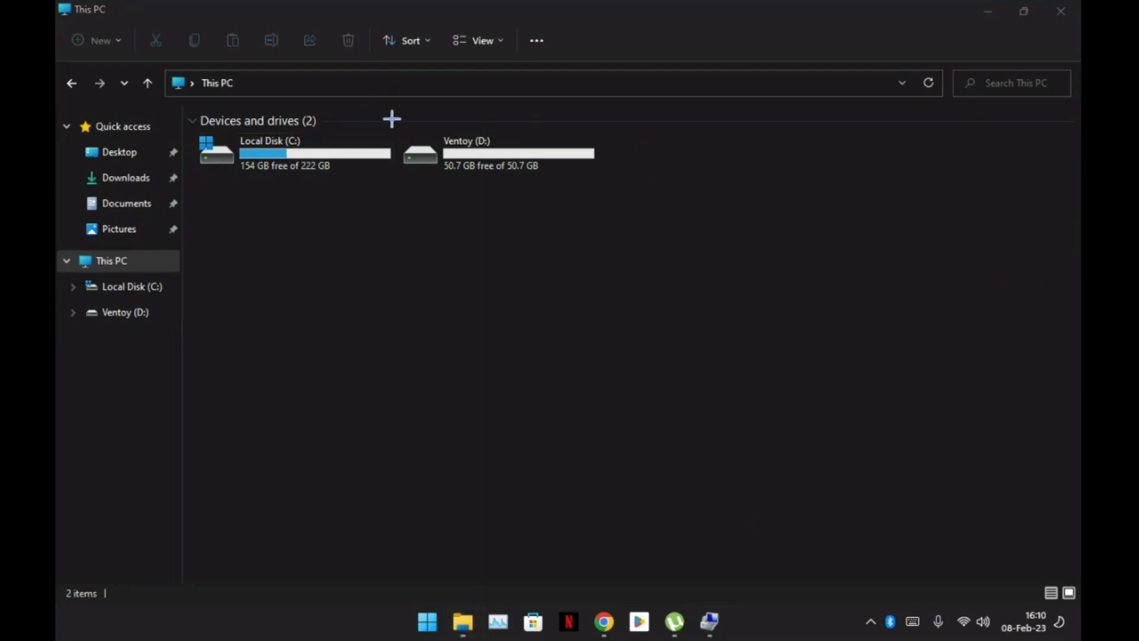
pyautogui.moveTo(398, 130); pyautogui.dragTo(620, 184)
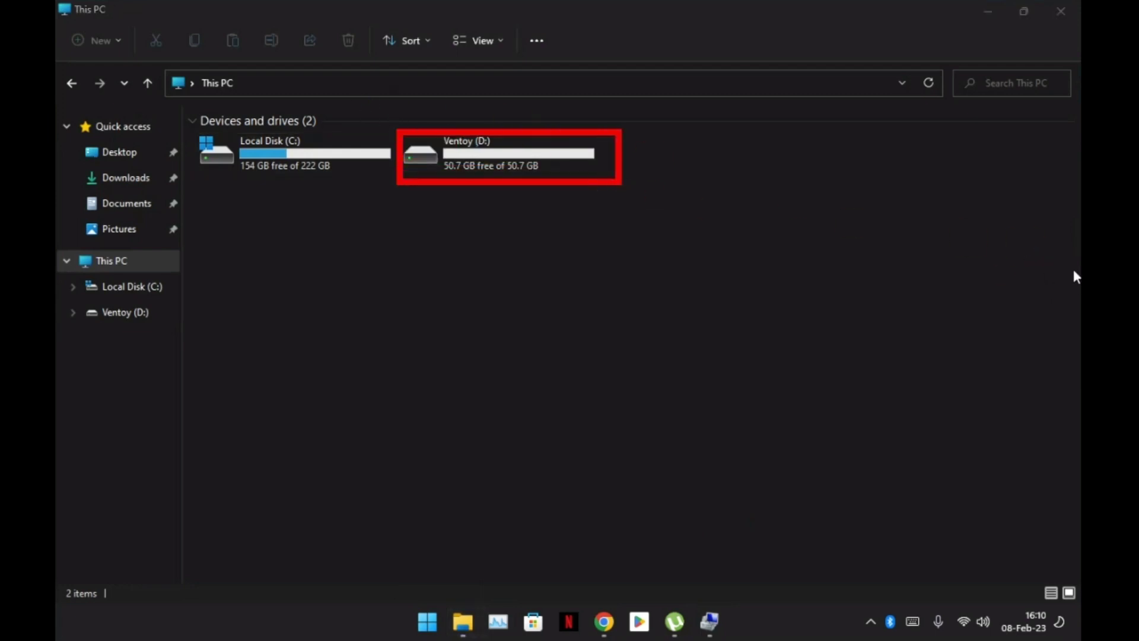
pyautogui.moveTo(513, 202); pyautogui.dragTo(512, 273)
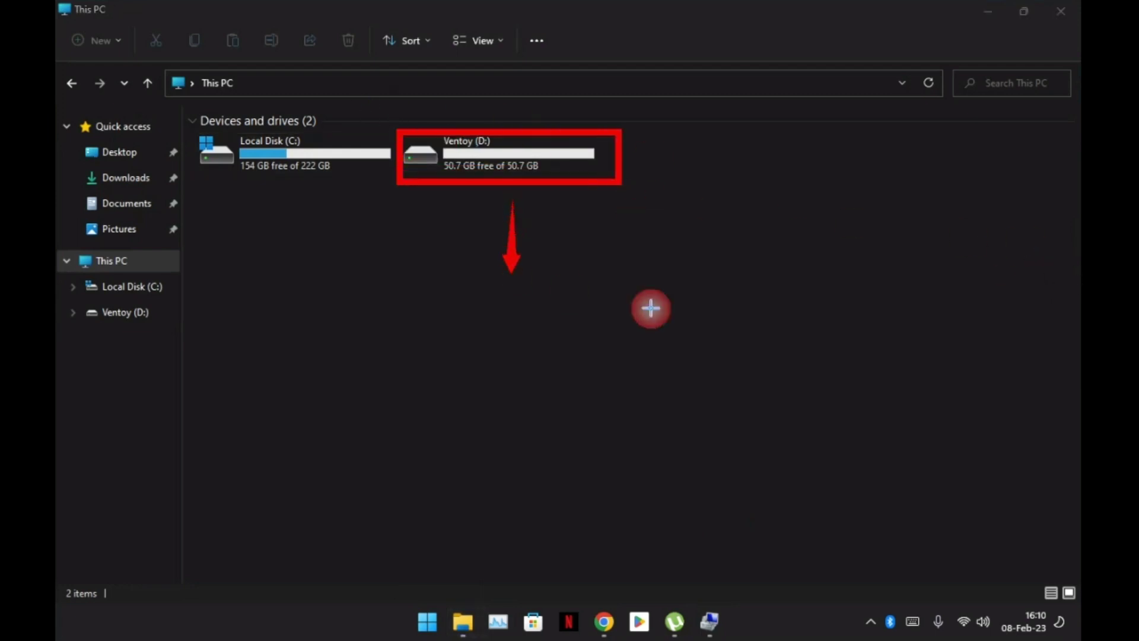
pyautogui.hotkey('ctrl', 'z')
pyautogui.hotkey('ctrl', 'z')
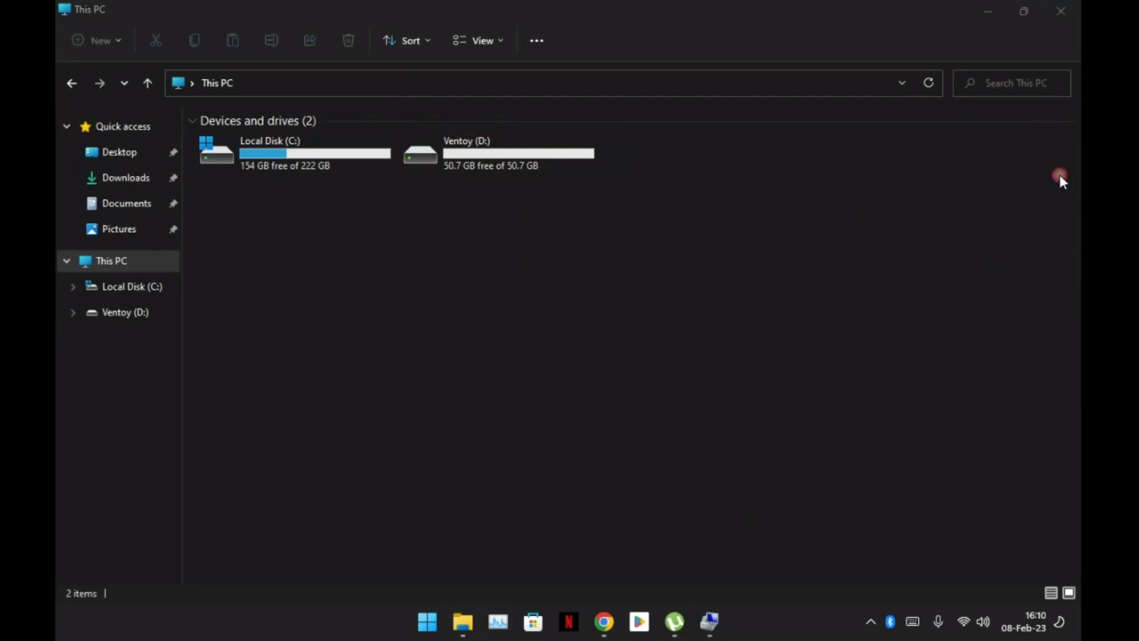
pyautogui.click(988, 12)
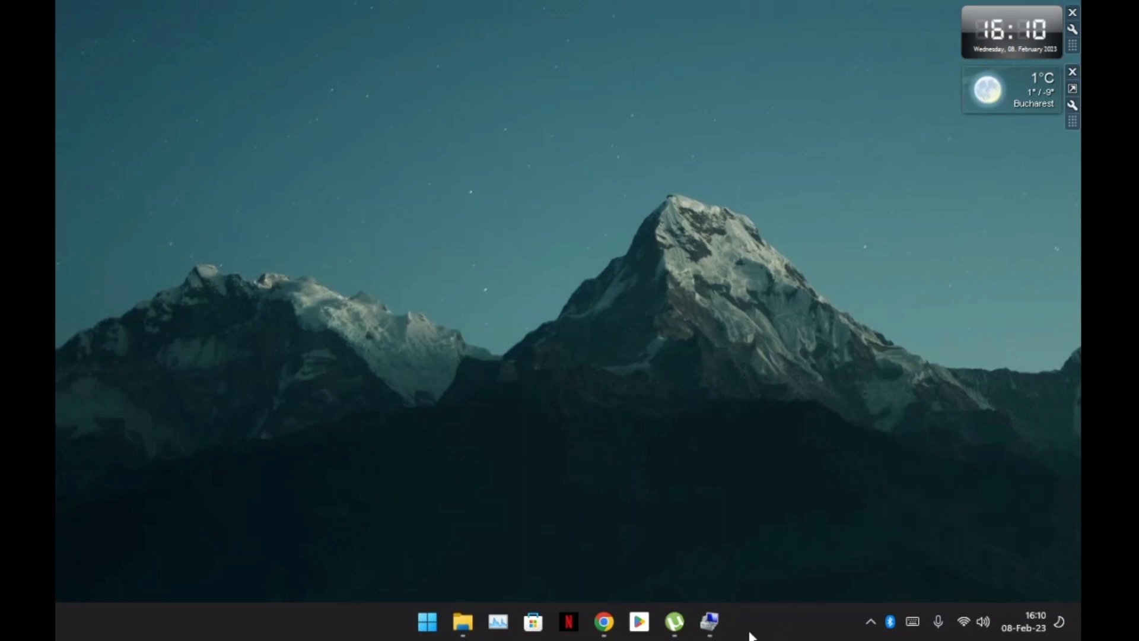
# Switch to Computer Management and examine the Ventoy partitions and the unallocated space on Disk 1
pyautogui.click(716, 629)
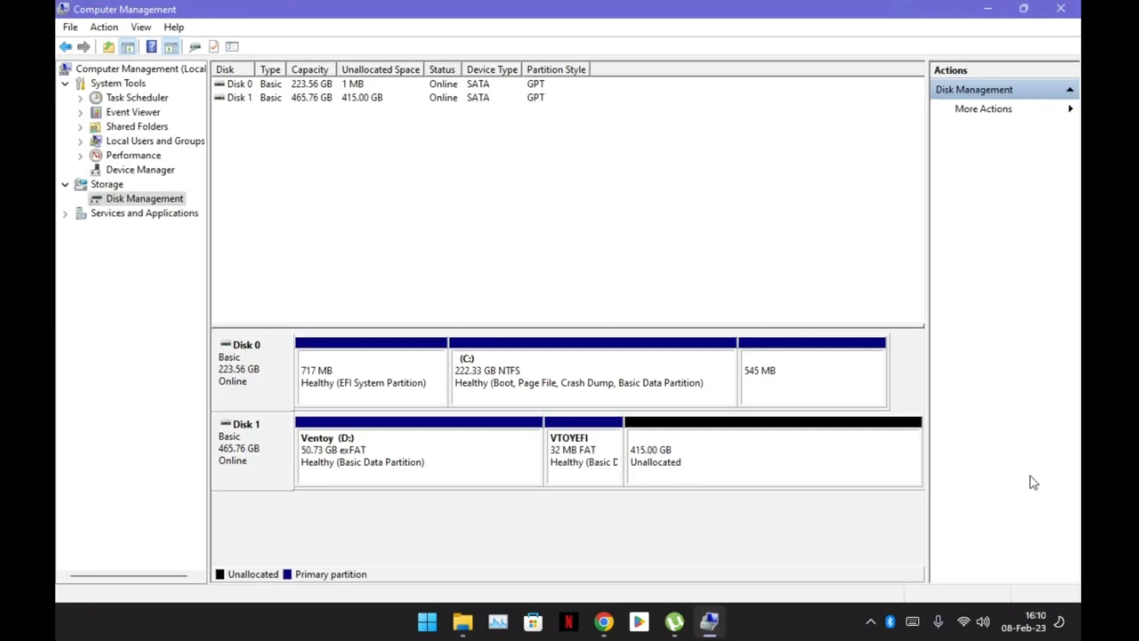
pyautogui.press('super+shift+s')
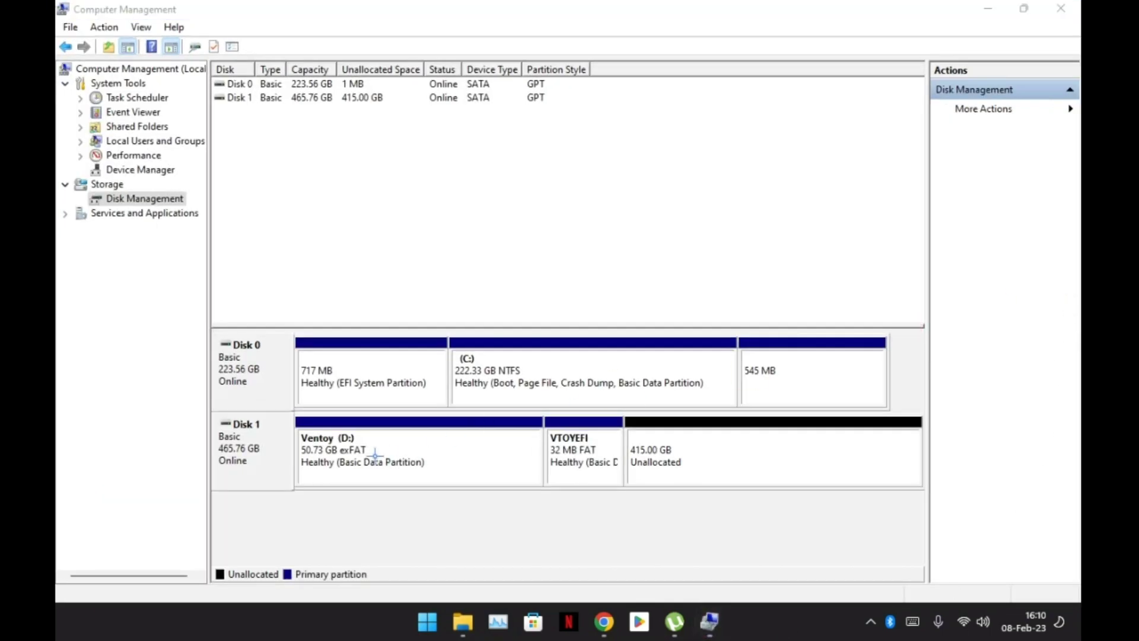
pyautogui.moveTo(289, 418); pyautogui.dragTo(623, 488)
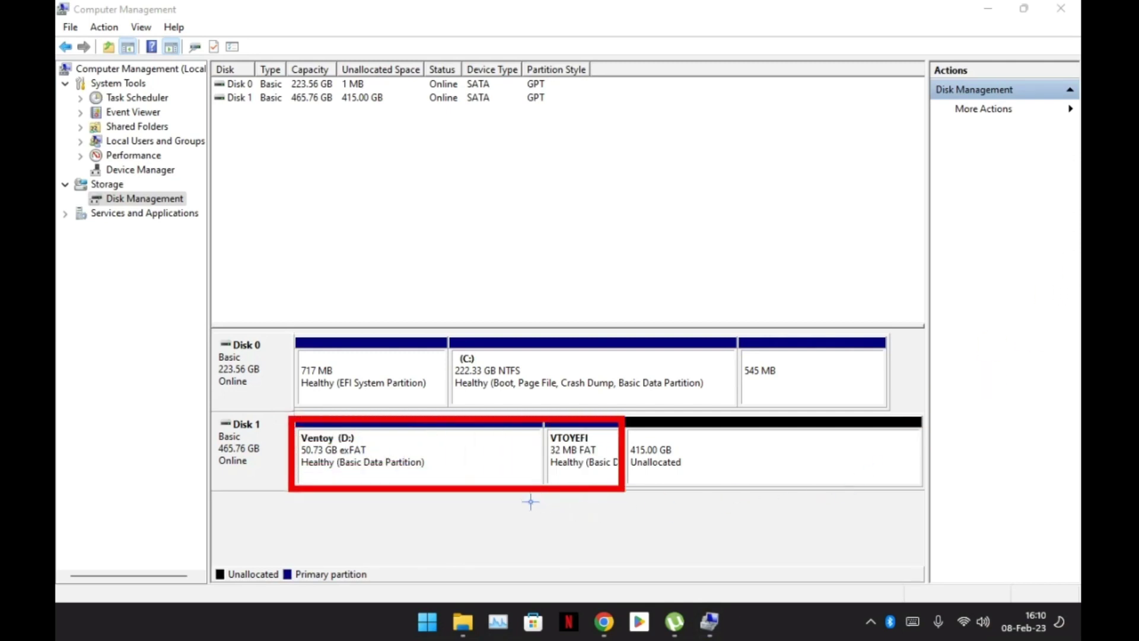
pyautogui.moveTo(531, 502); pyautogui.dragTo(675, 528)
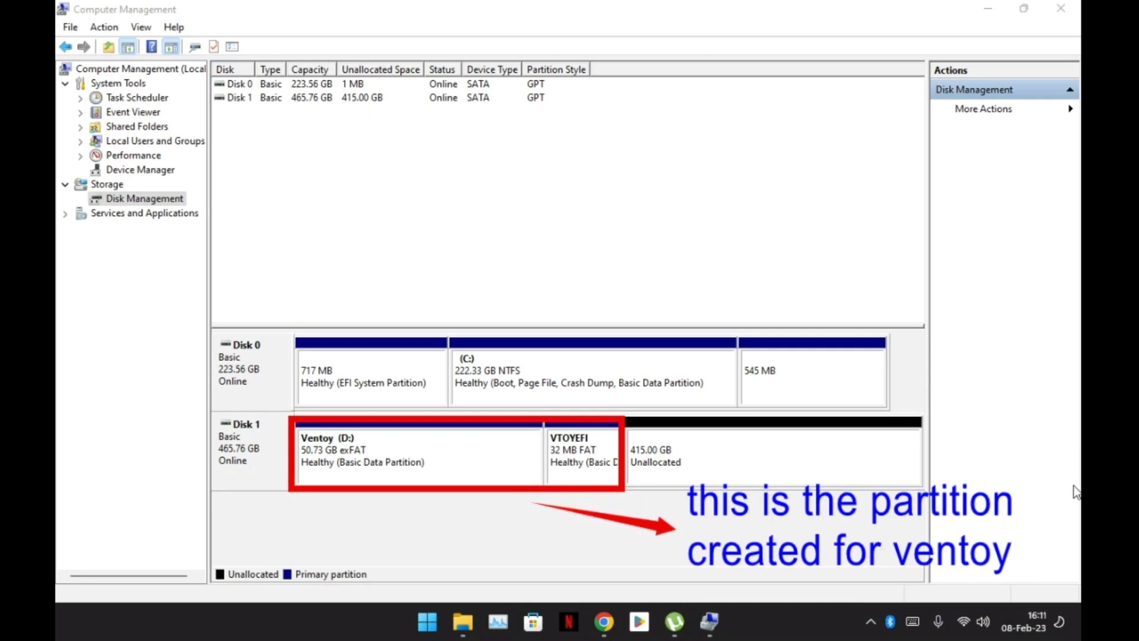
pyautogui.hotkey('ctrl', 'z')
pyautogui.hotkey('ctrl', 'z')
pyautogui.click(983, 327)
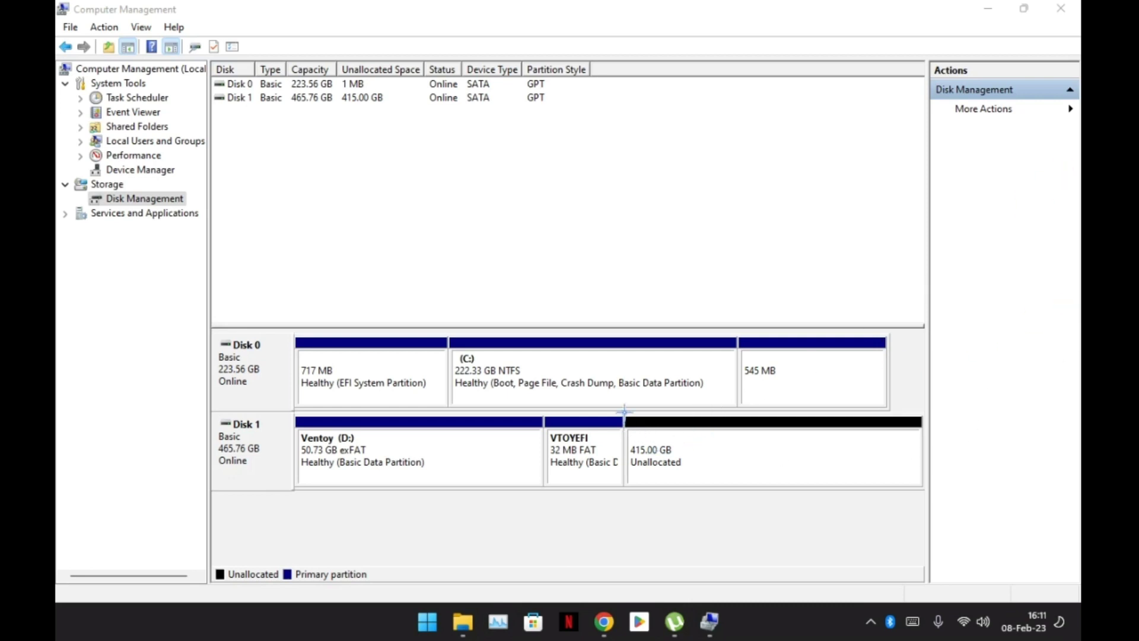
pyautogui.moveTo(624, 411); pyautogui.dragTo(937, 493)
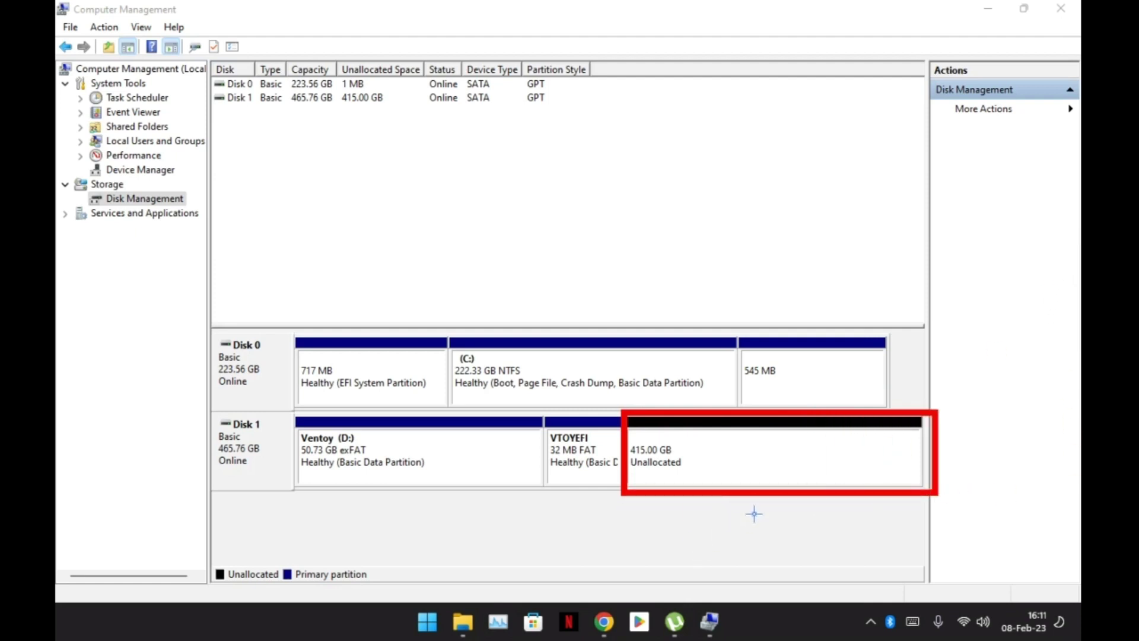
pyautogui.moveTo(752, 502); pyautogui.dragTo(563, 557)
pyautogui.click(868, 551)
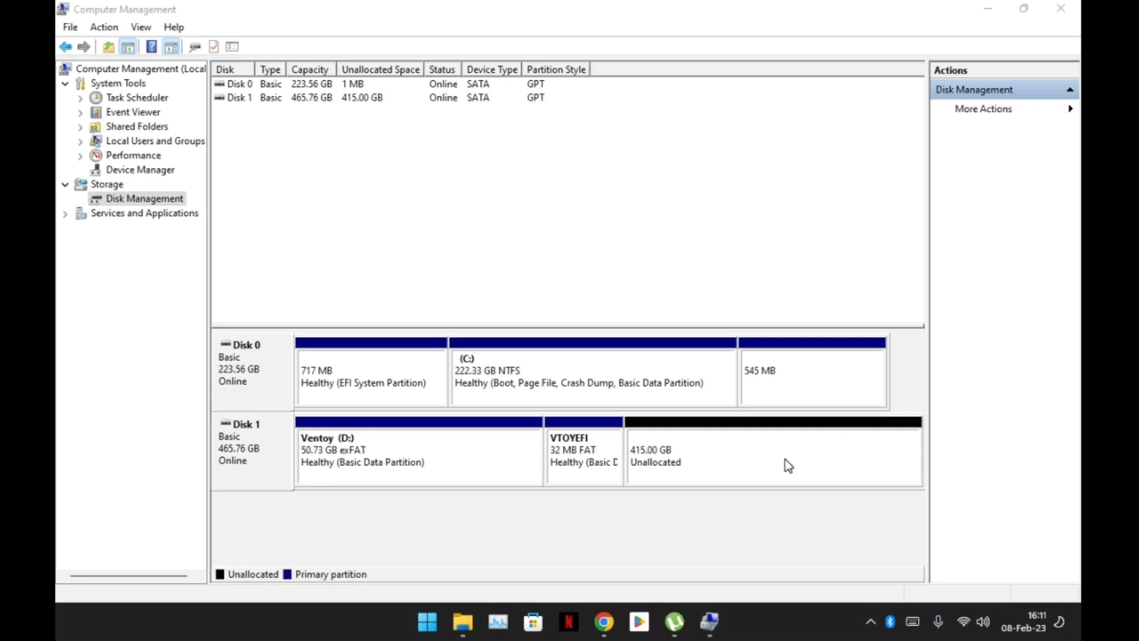
# Create a 122.03 GB simple volume in Disk 1's unallocated space, quick-formatted as NTFS with drive letter E
pyautogui.rightClick(704, 470)
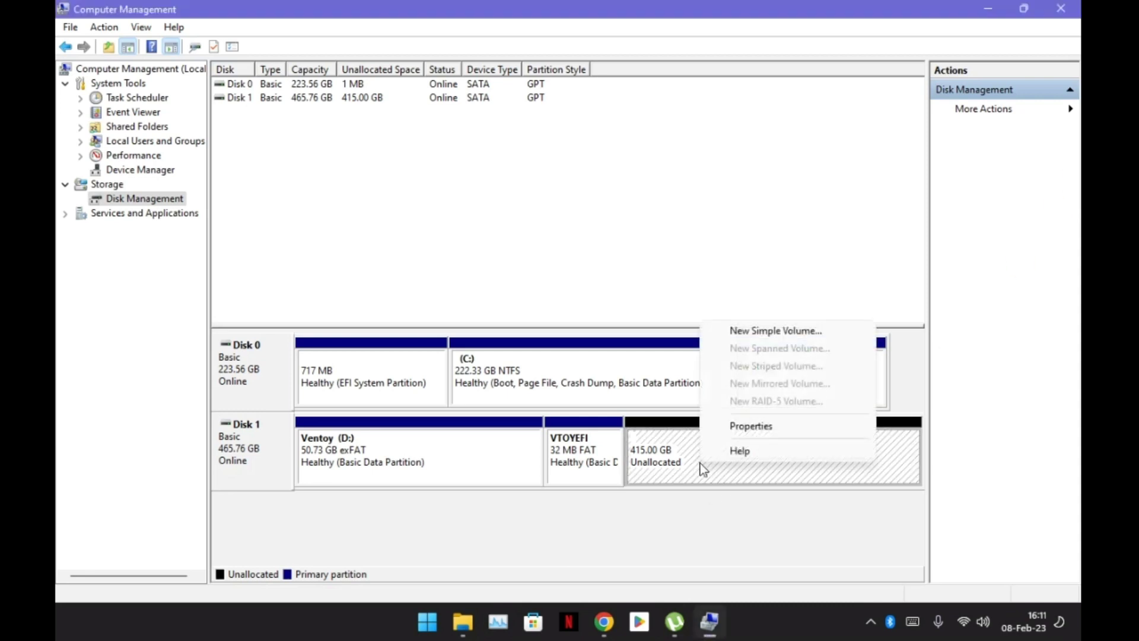
pyautogui.click(767, 338)
pyautogui.click(528, 373)
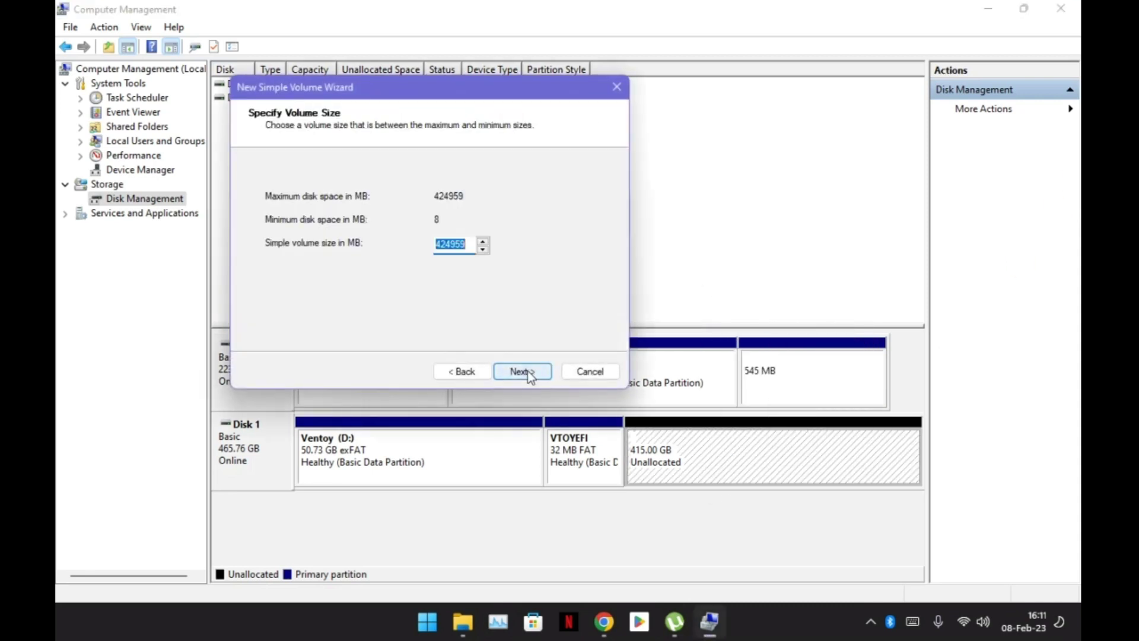
pyautogui.moveTo(440, 244); pyautogui.dragTo(422, 248)
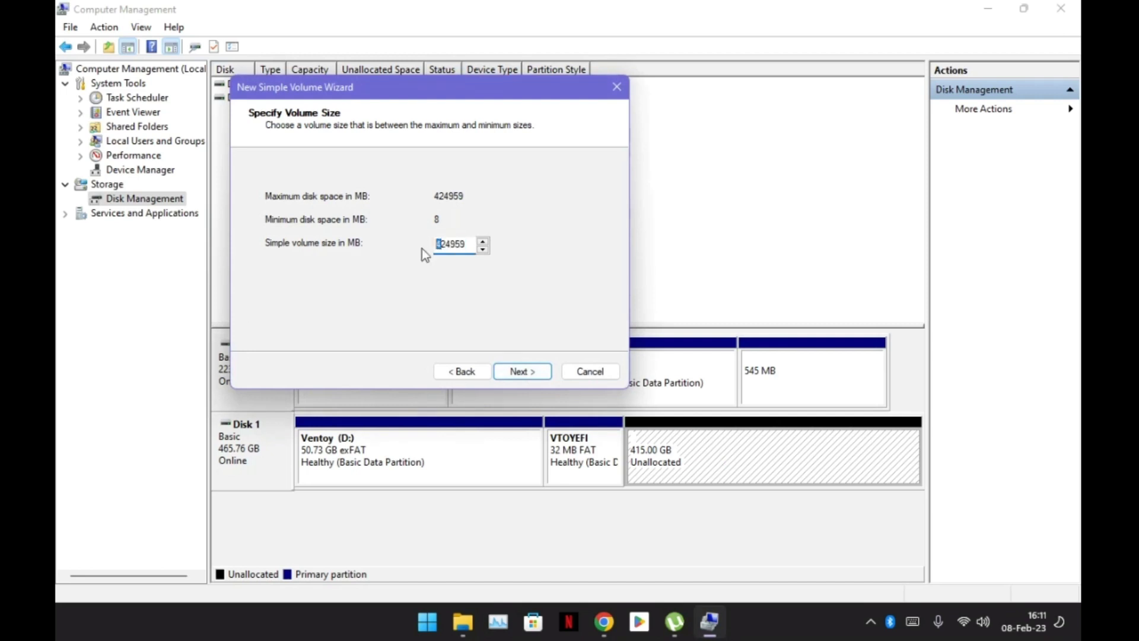
pyautogui.click(522, 371)
pyautogui.click(521, 373)
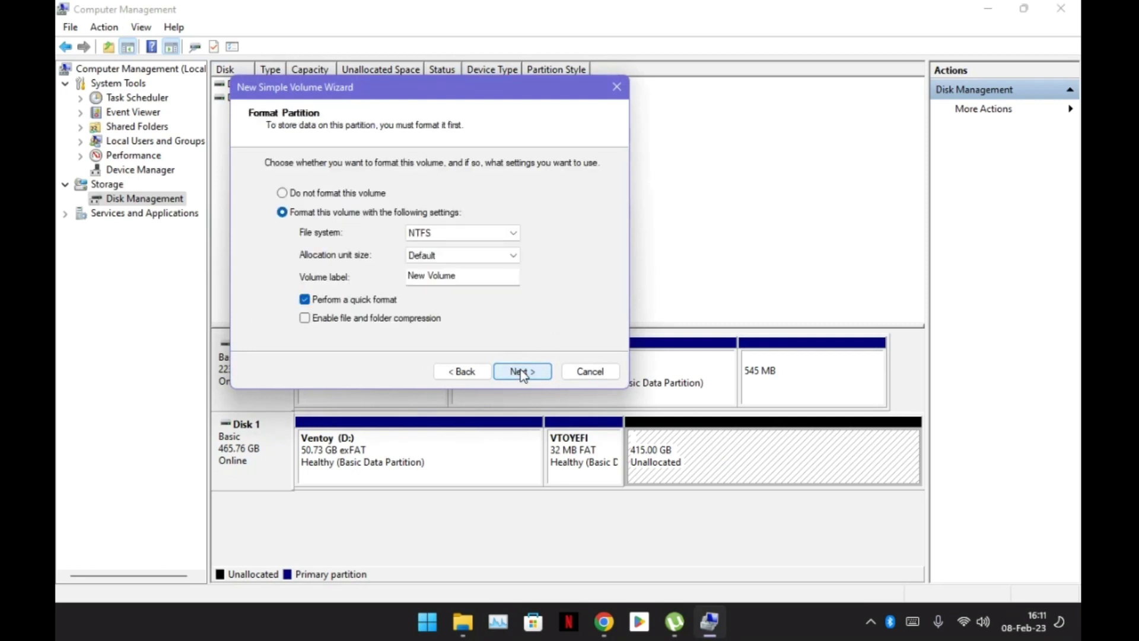
pyautogui.click(521, 372)
pyautogui.click(521, 370)
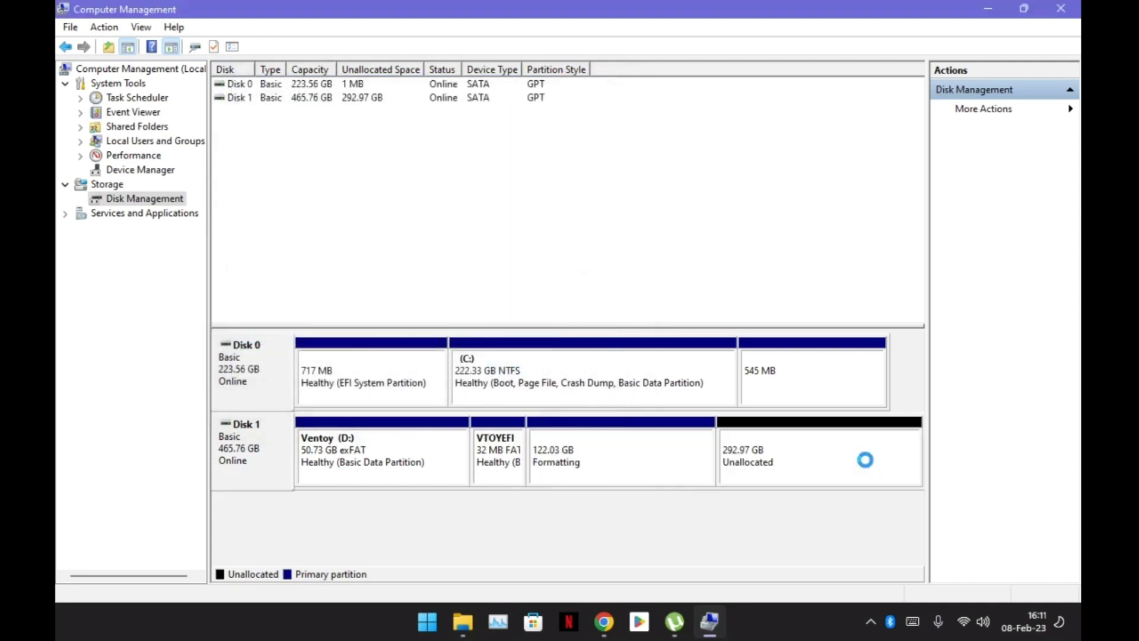
# Create a 195.31 GB NTFS simple volume with drive letter F in the remaining unallocated space on Disk 1
pyautogui.click(824, 461)
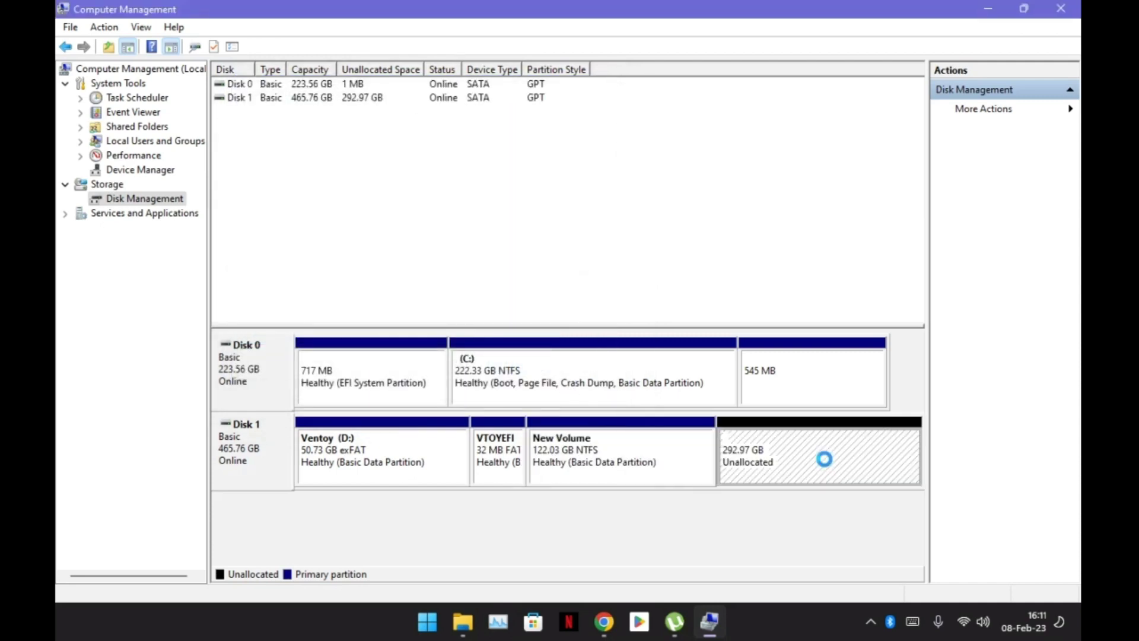
pyautogui.rightClick(826, 461)
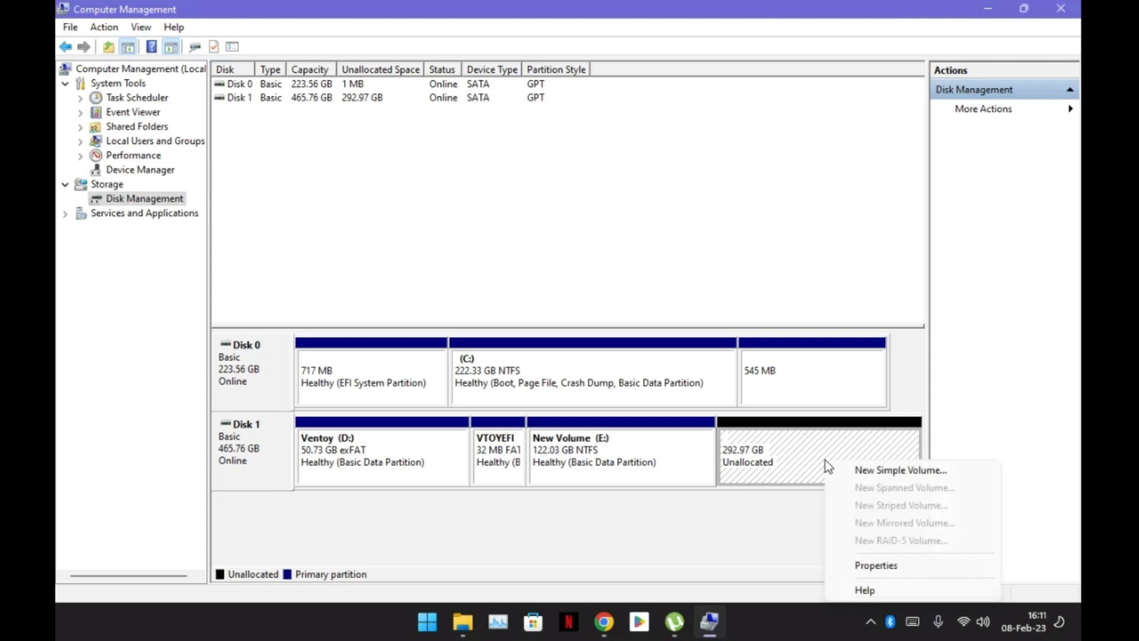
pyautogui.click(866, 471)
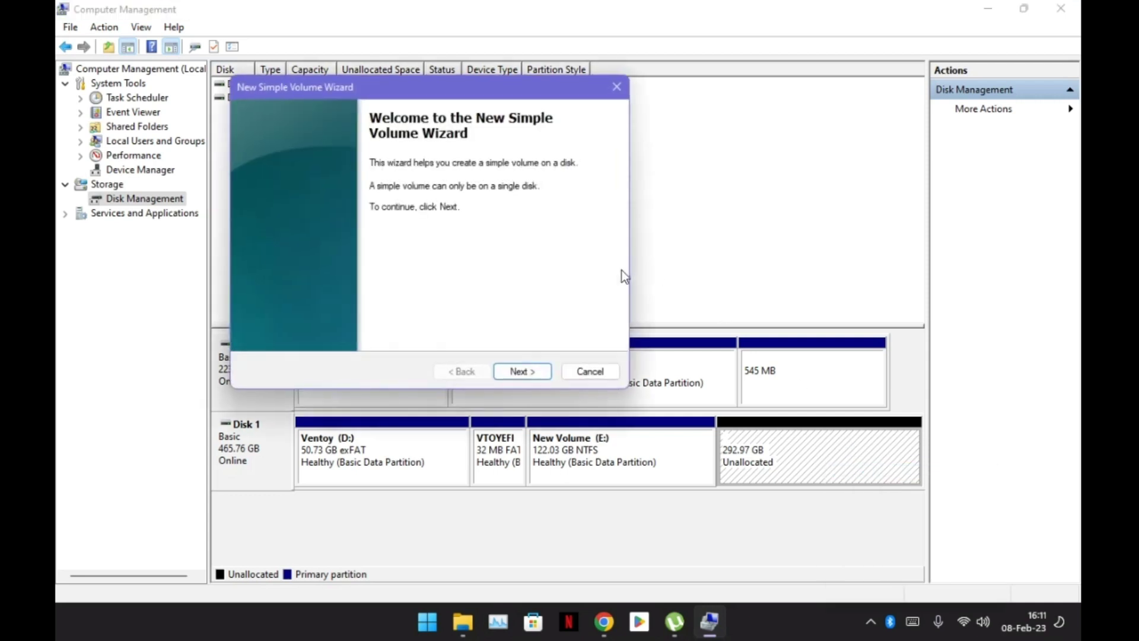
pyautogui.click(515, 370)
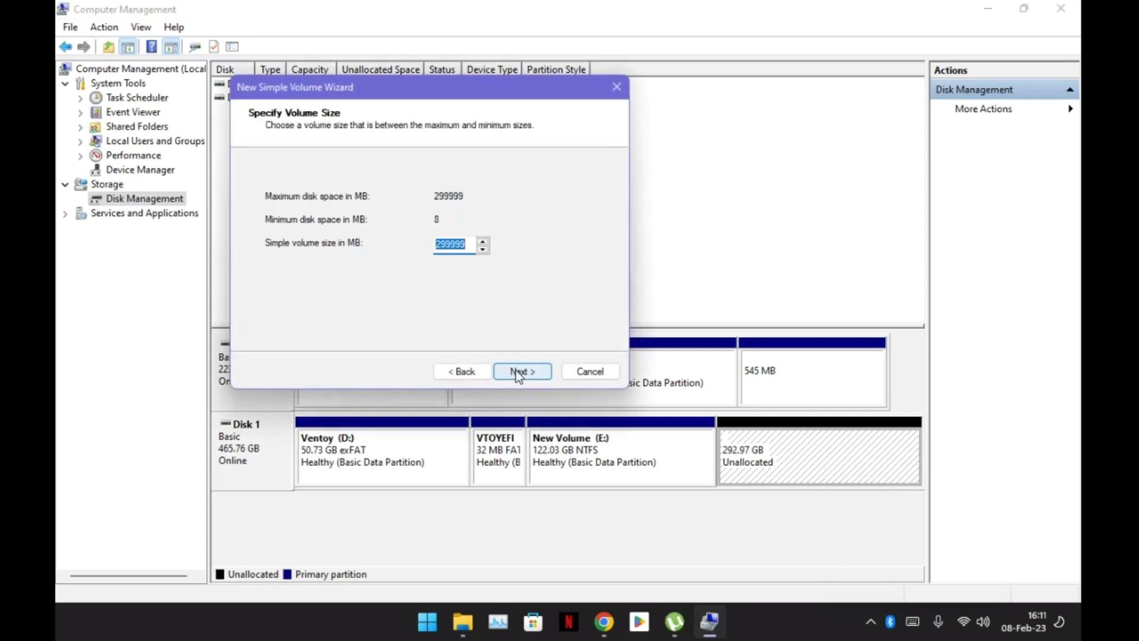
pyautogui.click(428, 240)
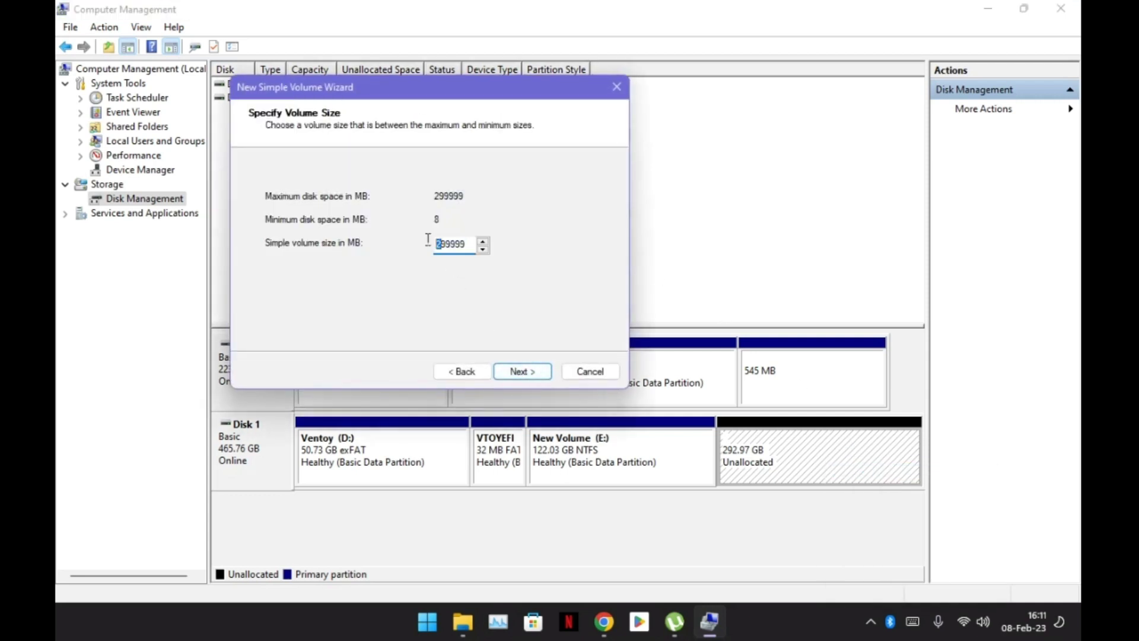
pyautogui.click(523, 370)
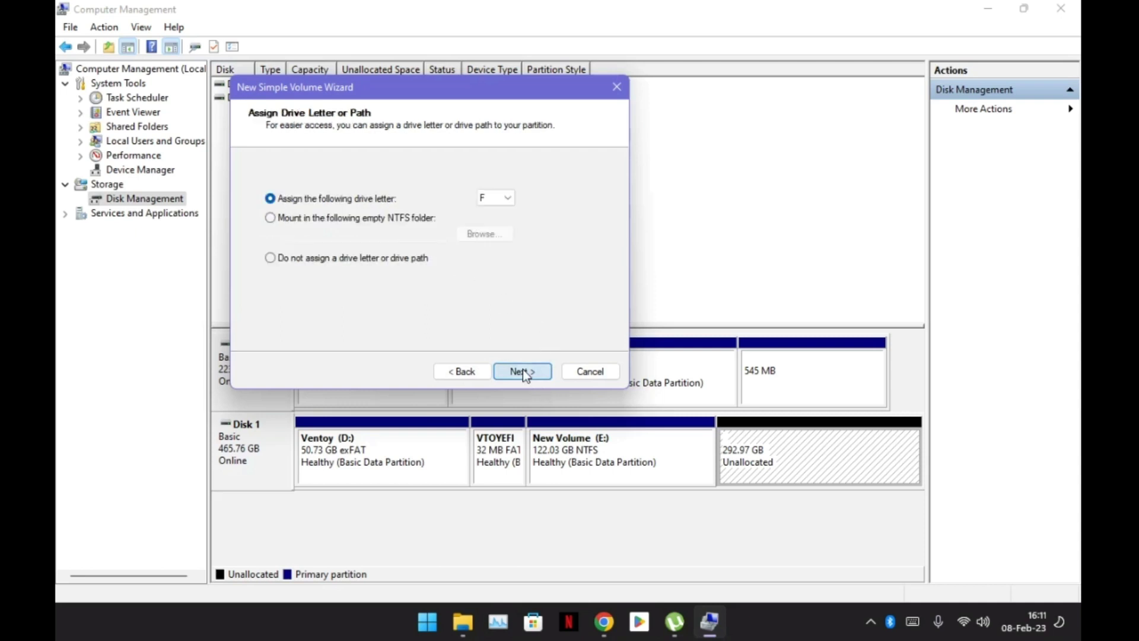
pyautogui.click(524, 370)
pyautogui.click(524, 370)
pyautogui.click(523, 372)
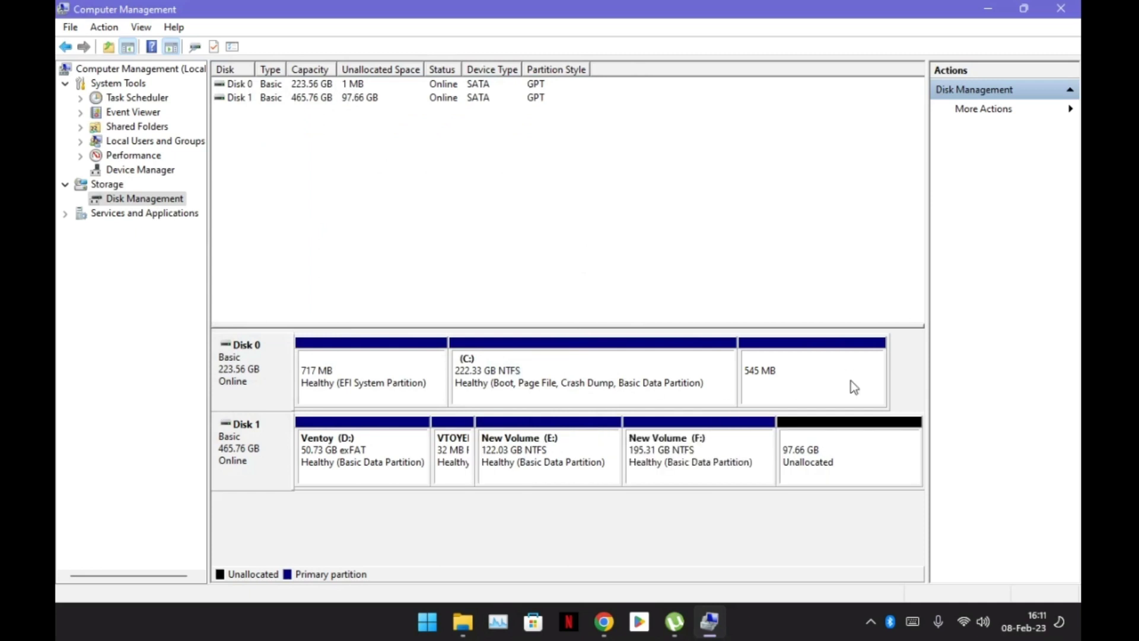
# Create an NTFS simple volume with drive letter G from all the space still unallocated on Disk 1
pyautogui.rightClick(847, 466)
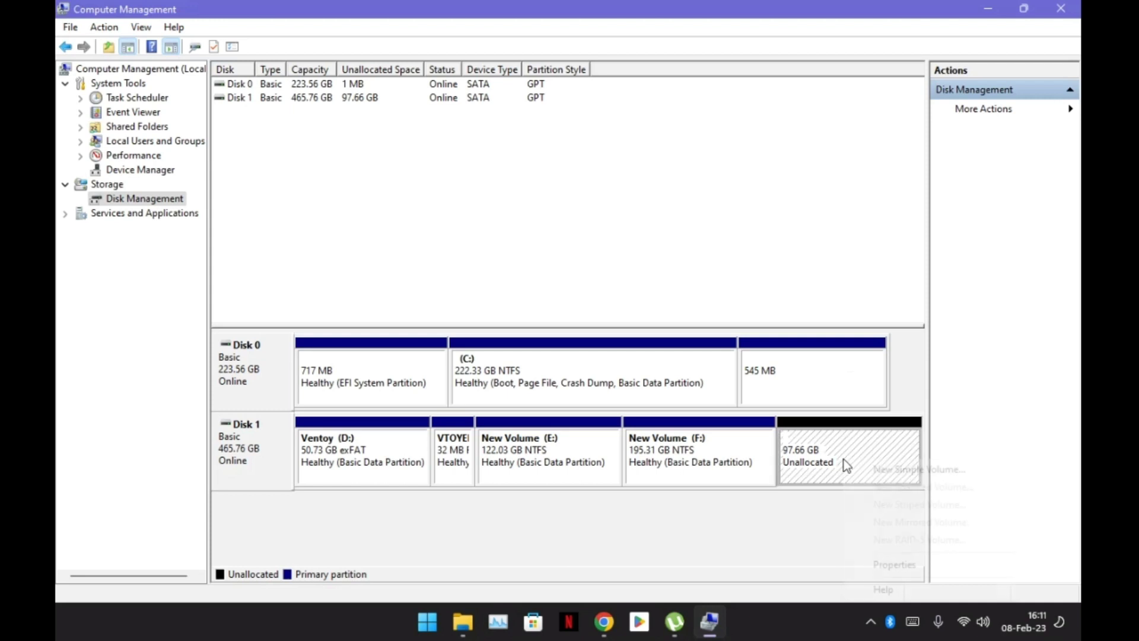
pyautogui.click(887, 471)
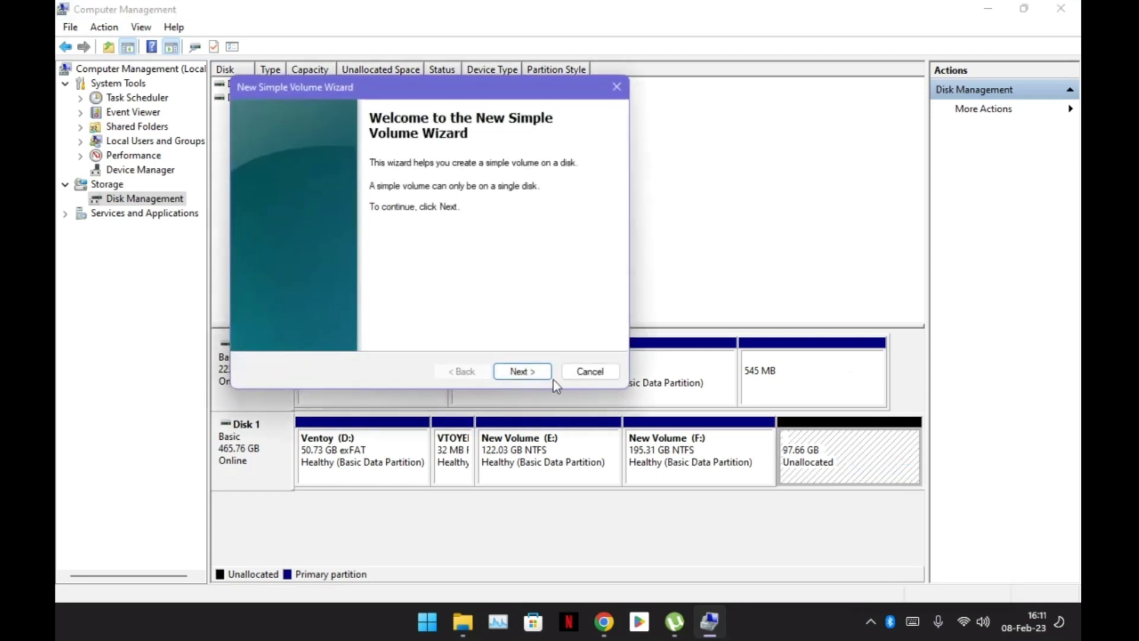
pyautogui.click(521, 374)
pyautogui.click(521, 374)
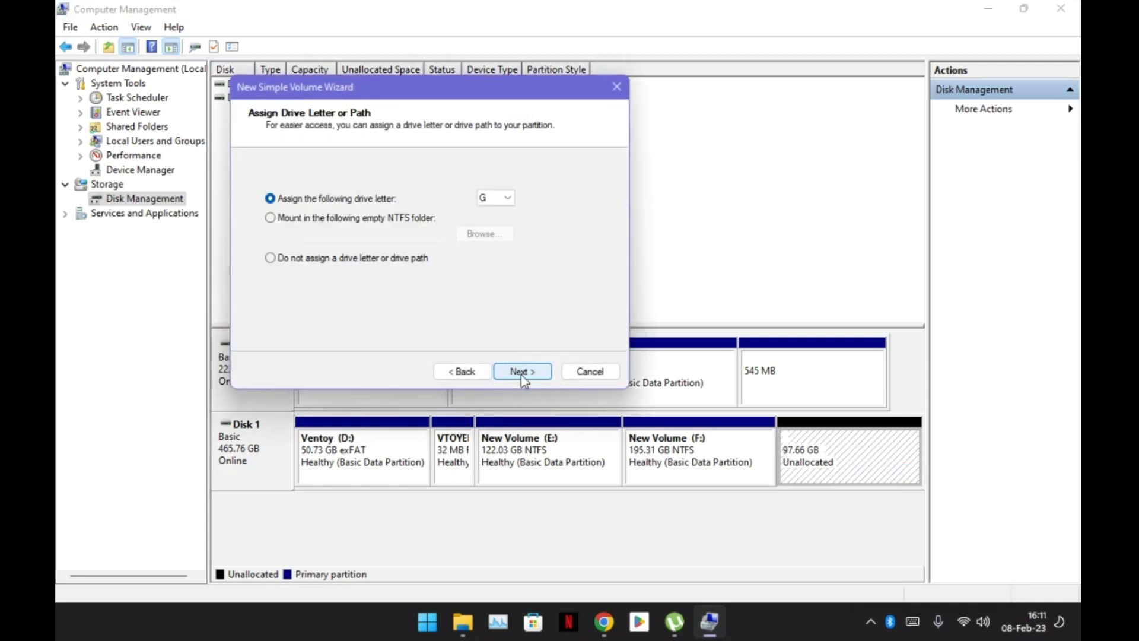
pyautogui.click(521, 374)
pyautogui.click(521, 374)
pyautogui.click(521, 373)
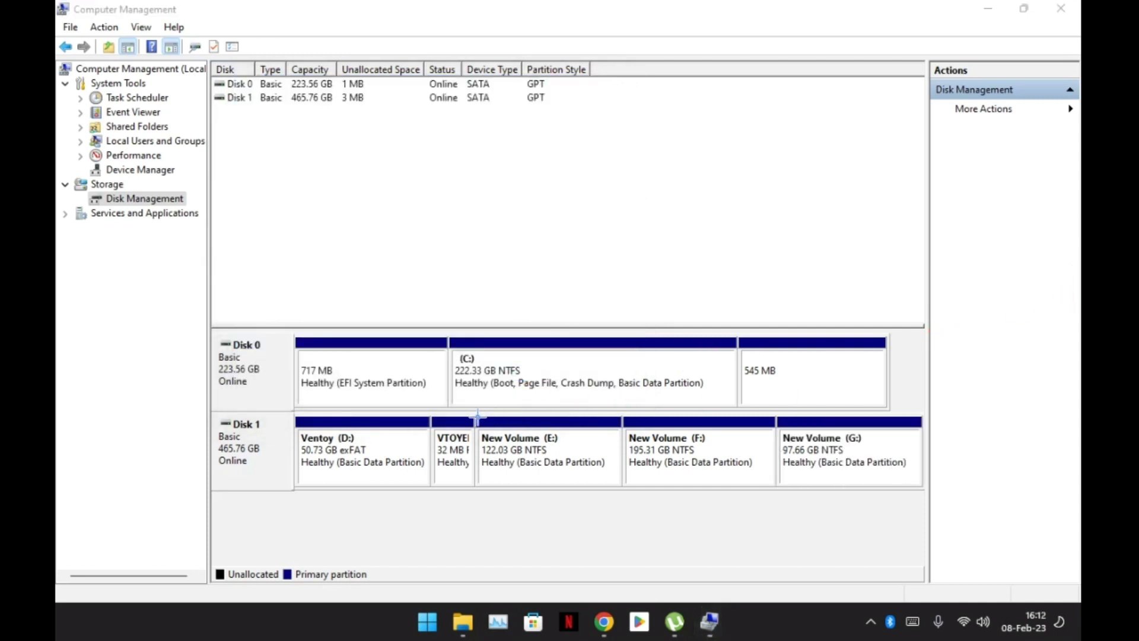
pyautogui.moveTo(463, 416)
pyautogui.mouseDown()
pyautogui.moveTo(571, 453)
pyautogui.moveTo(890, 505)
pyautogui.moveTo(930, 499)
pyautogui.mouseUp()
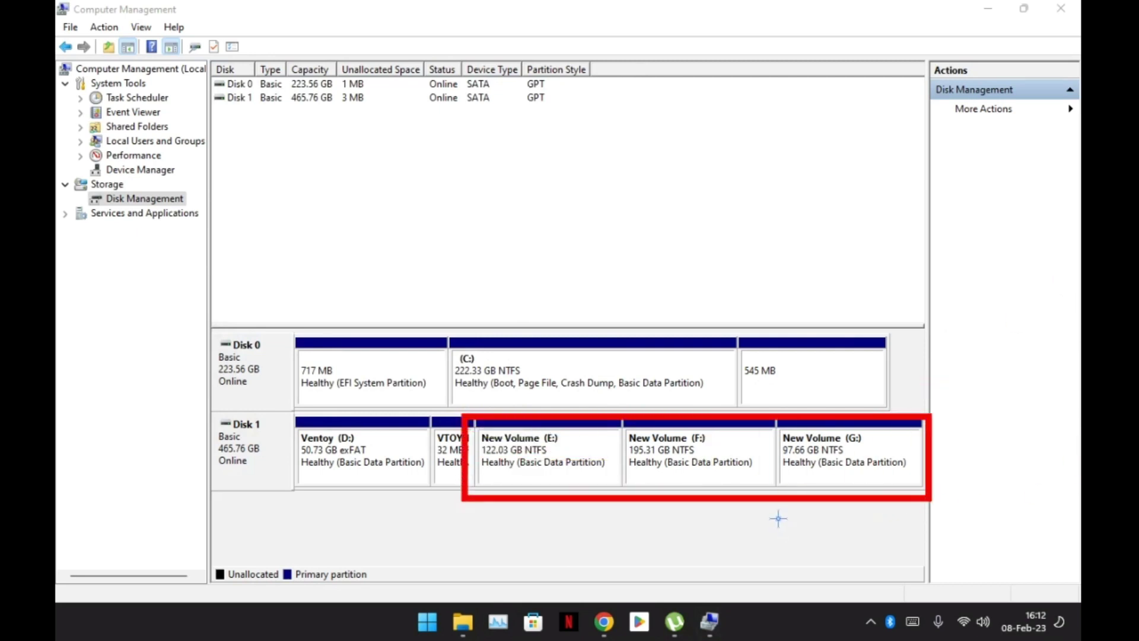
pyautogui.moveTo(779, 520); pyautogui.dragTo(630, 531)
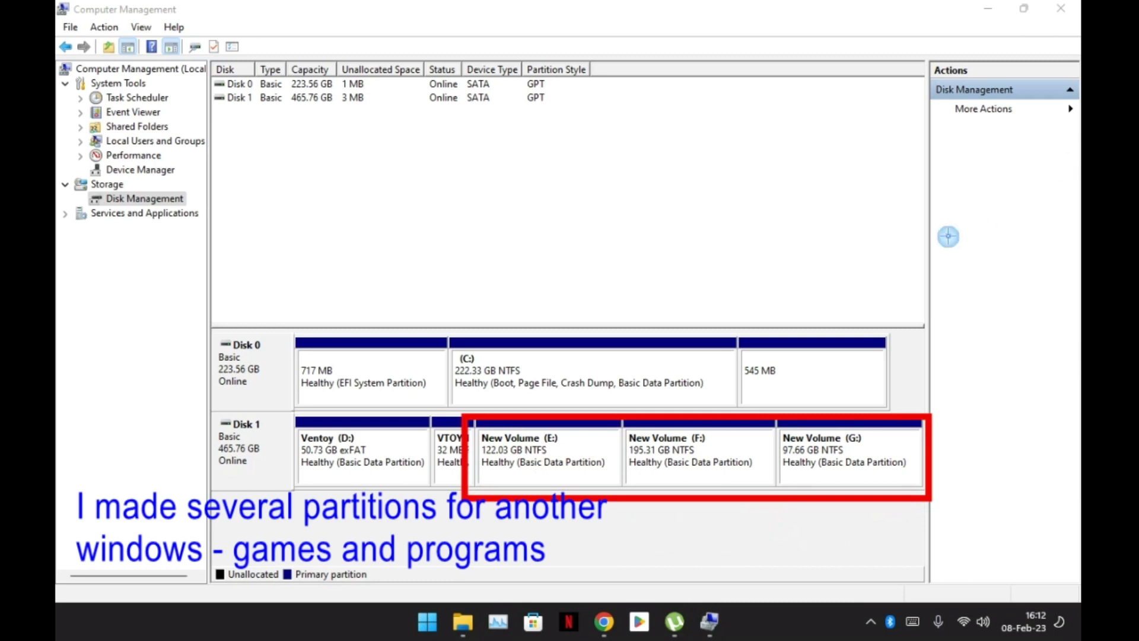
pyautogui.press('e')
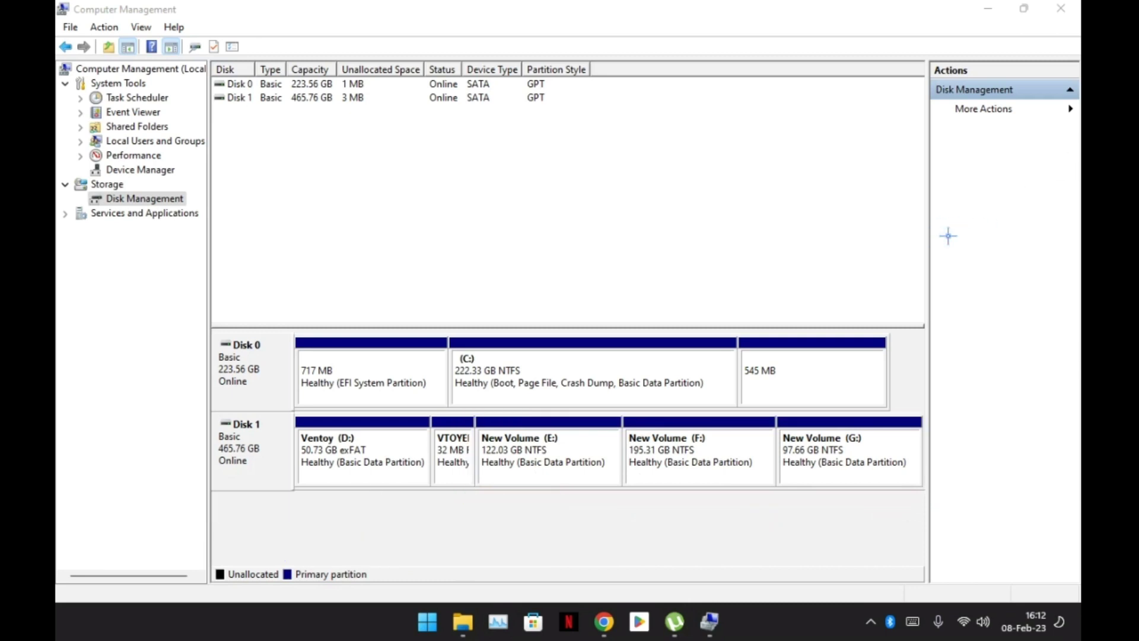
# Close Computer Management, switch to File Explorer to check the drives under This PC, and close that window
pyautogui.click(1061, 9)
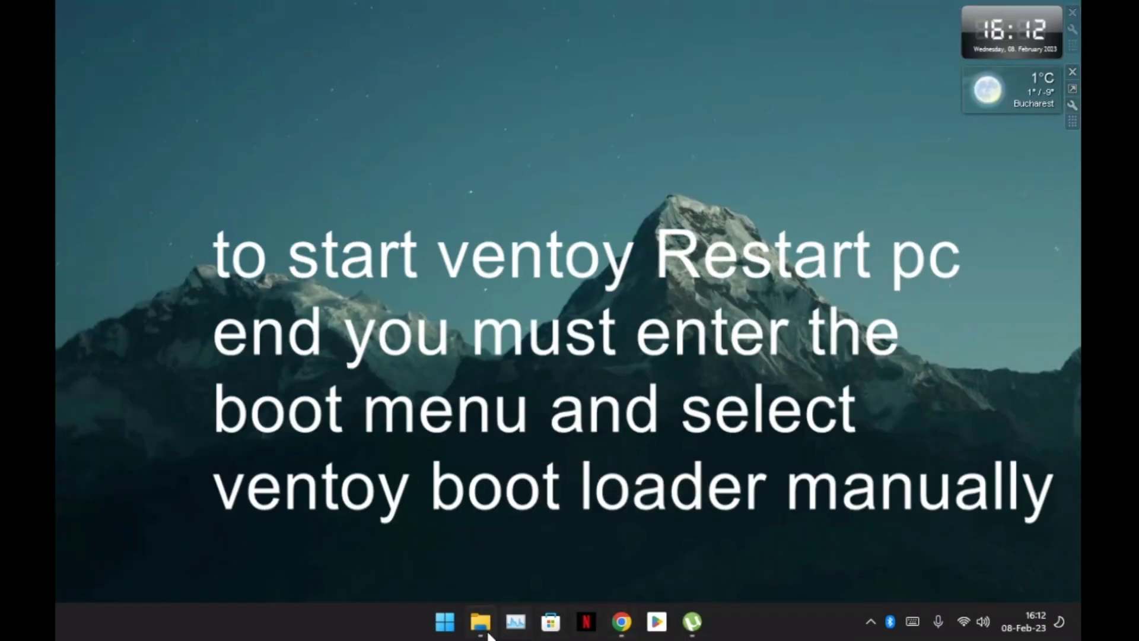
pyautogui.click(478, 621)
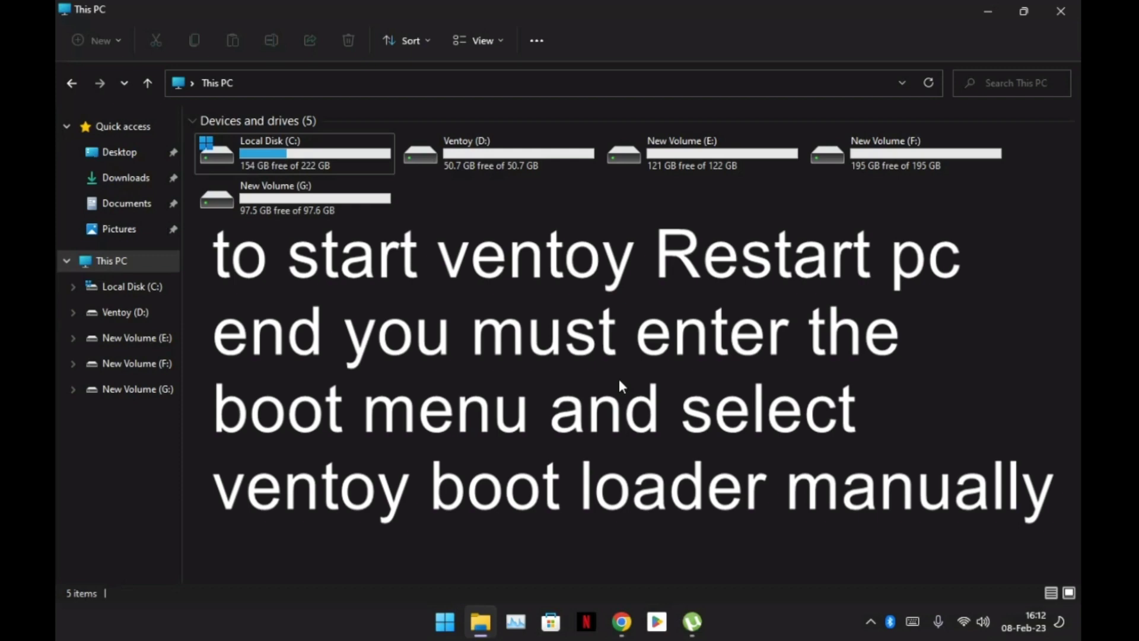
pyautogui.click(1069, 13)
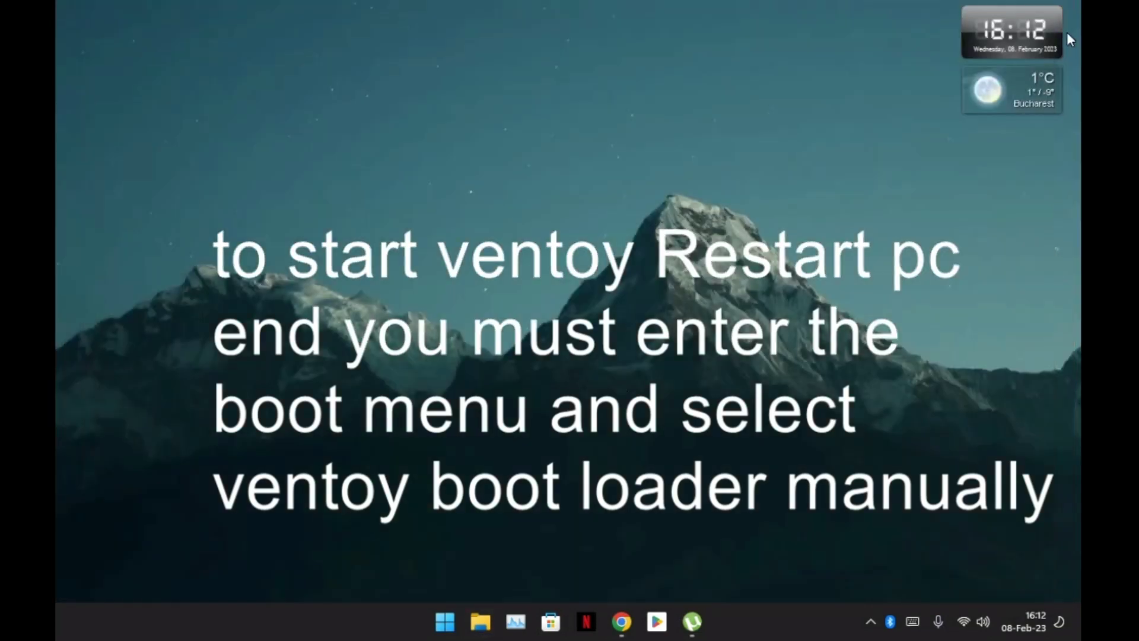